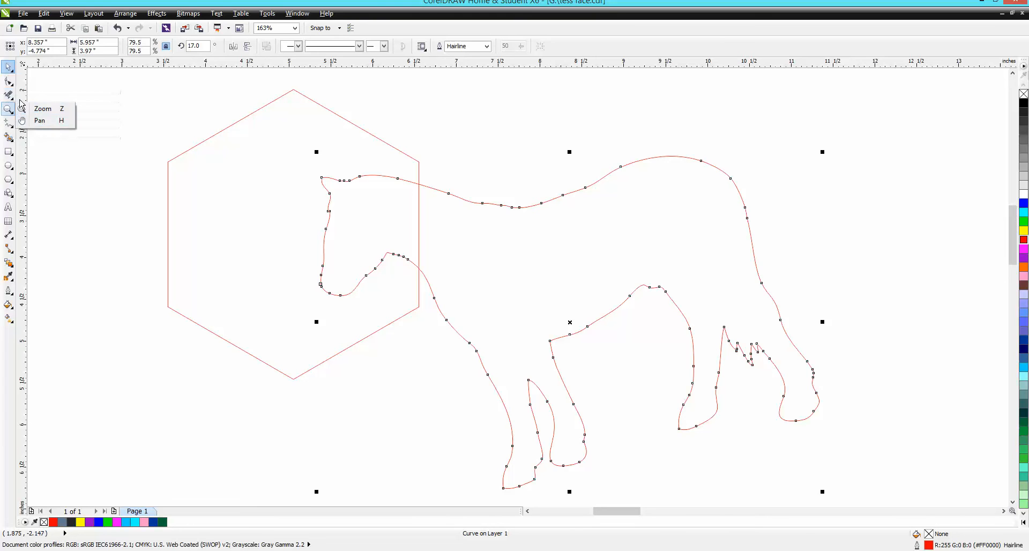
- Delete the horse's body outside the hexagon and the hexagon edge crossing its neck with the Virtual Segment Delete tool
{"action": "left_click", "coordinate": [52, 130]}
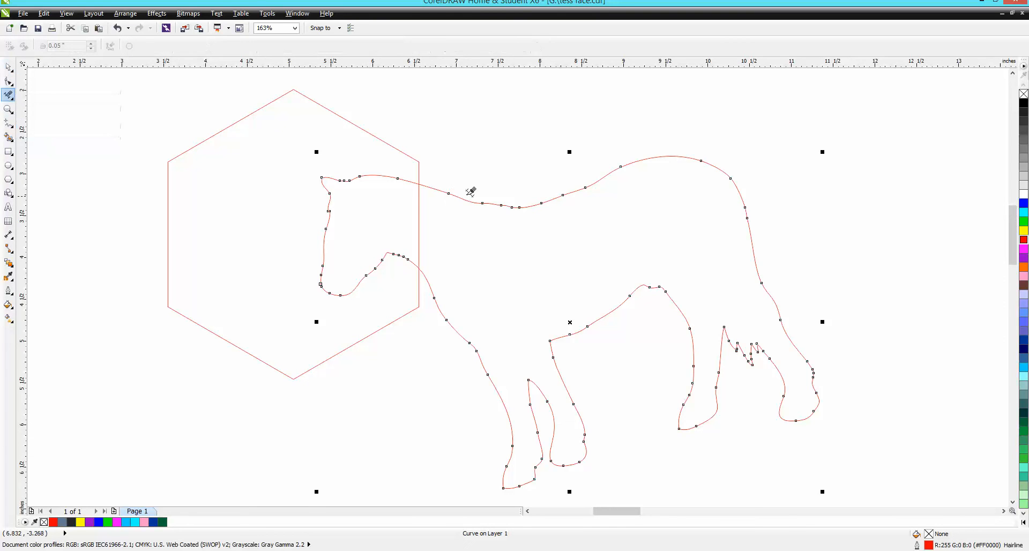
{"action": "left_click", "coordinate": [480, 199]}
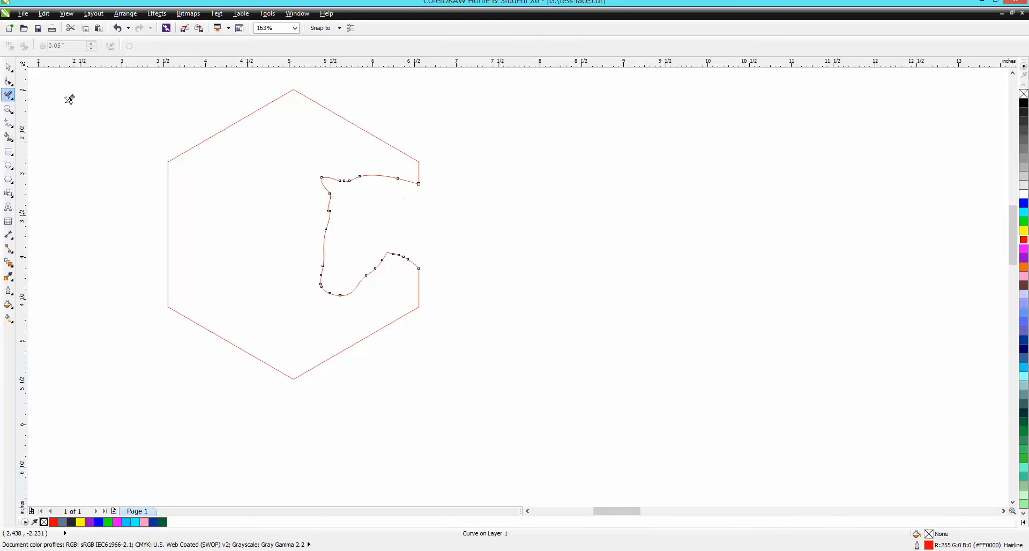
- Place a spare copy of the horse head curve outside the hexagon at about X 9.01, Y -2.76 inches and reselect the original head
{"action": "left_click", "coordinate": [8, 67]}
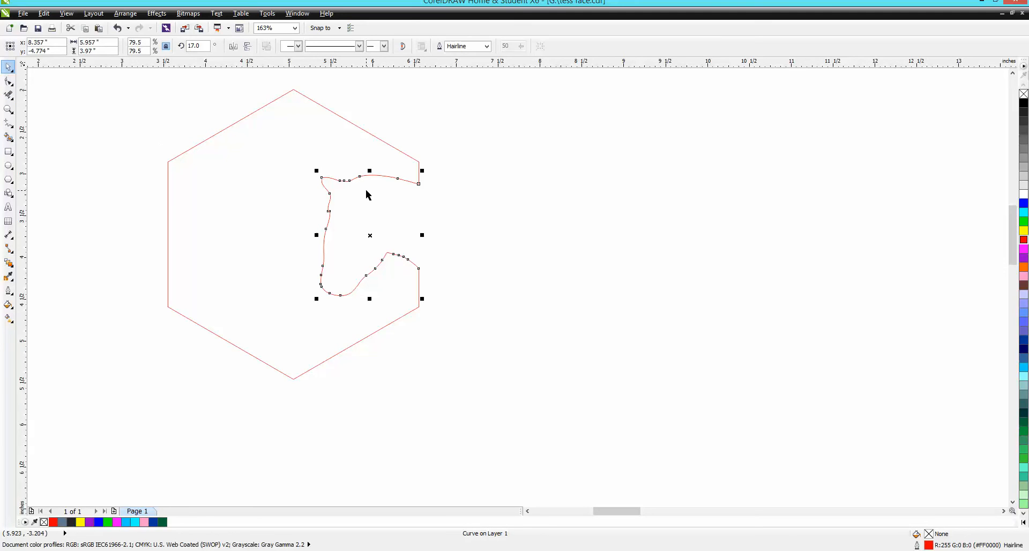
{"action": "left_click_drag", "start_coordinate": [372, 235], "coordinate": [624, 154]}
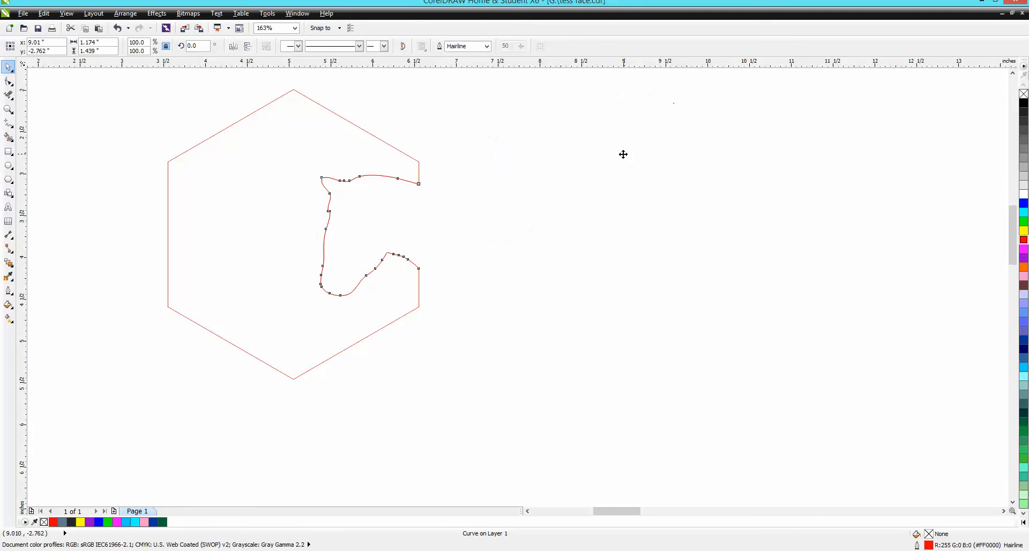
{"action": "left_click", "coordinate": [392, 177]}
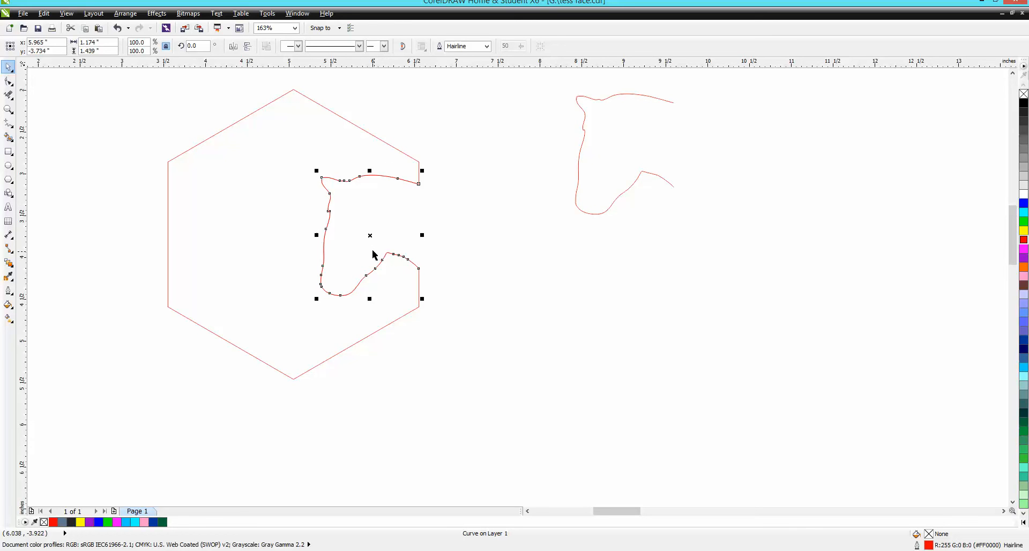
{"action": "left_click_drag", "start_coordinate": [369, 235], "coordinate": [430, 245]}
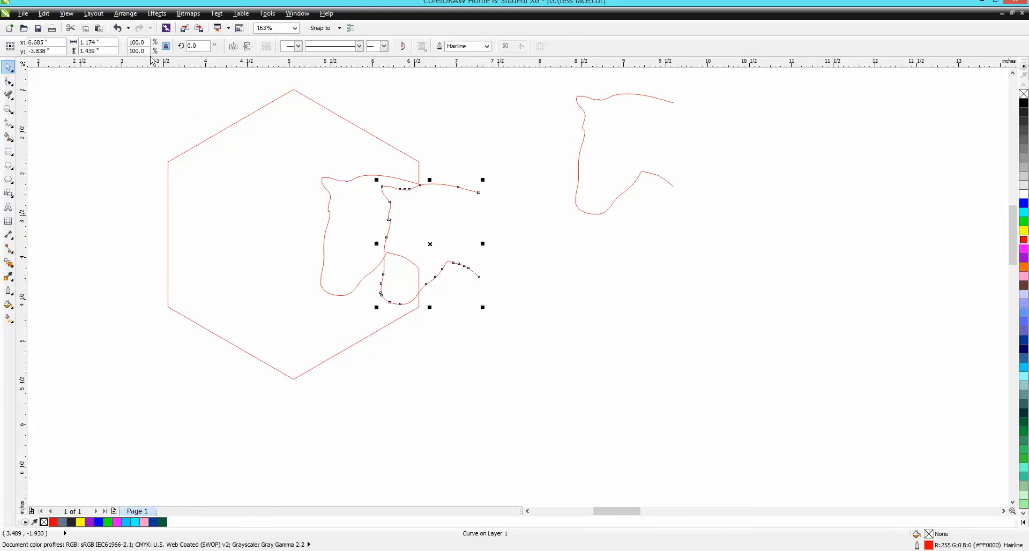
{"action": "left_click", "coordinate": [117, 28]}
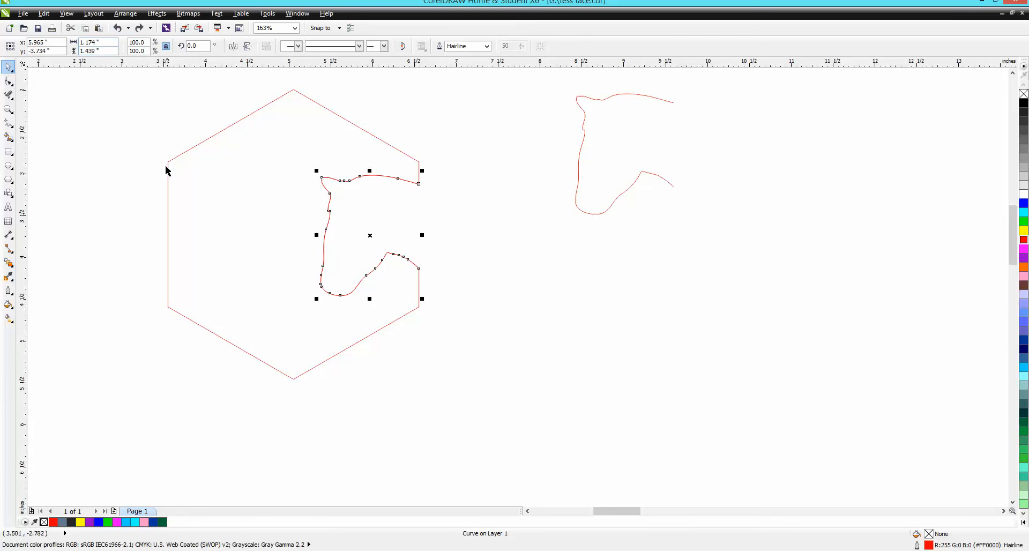
{"action": "left_click_drag", "start_coordinate": [51, 52], "coordinate": [29, 52]}
{"action": "key", "text": "BackSpace"}
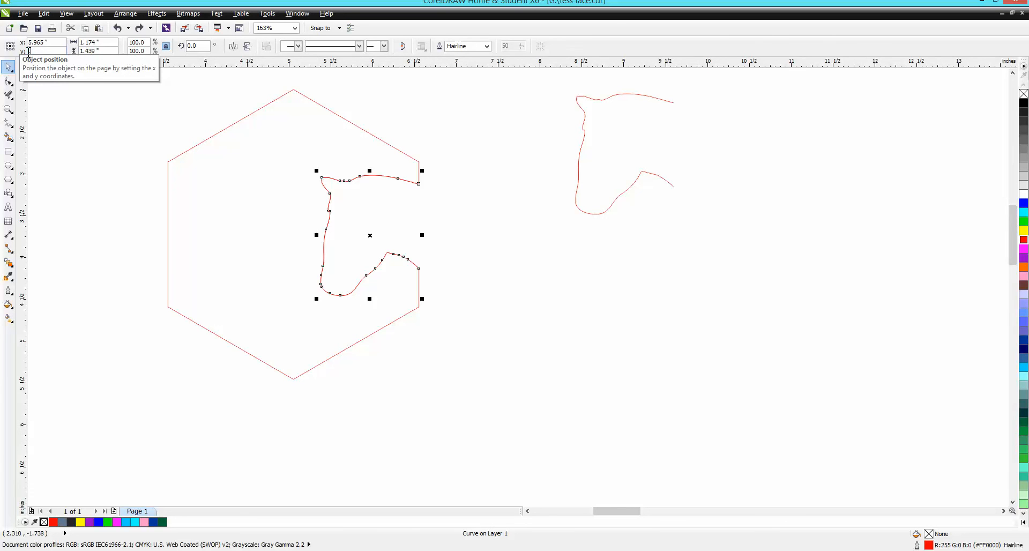
{"action": "type", "text": ".7"}
{"action": "key", "text": "Return"}
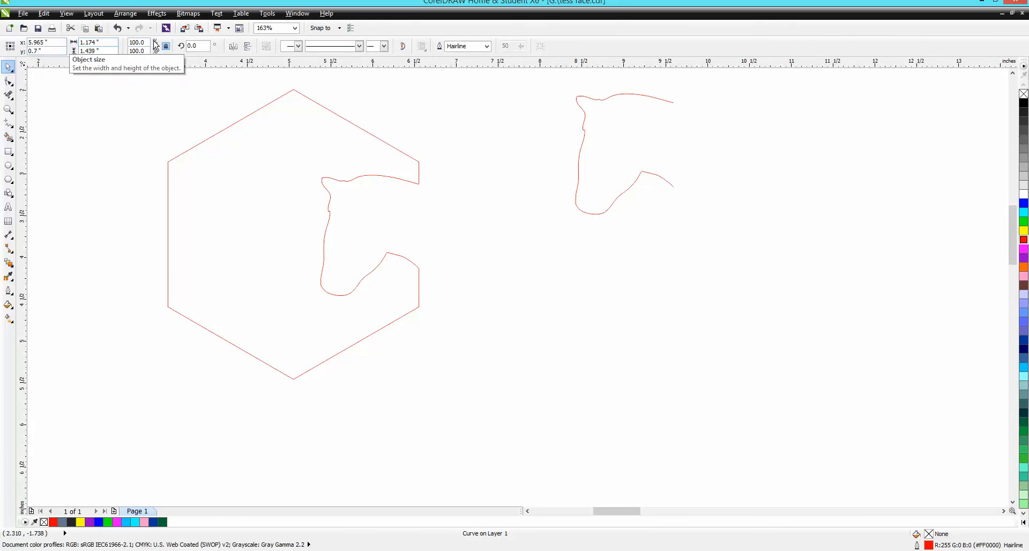
{"action": "left_click", "coordinate": [119, 29]}
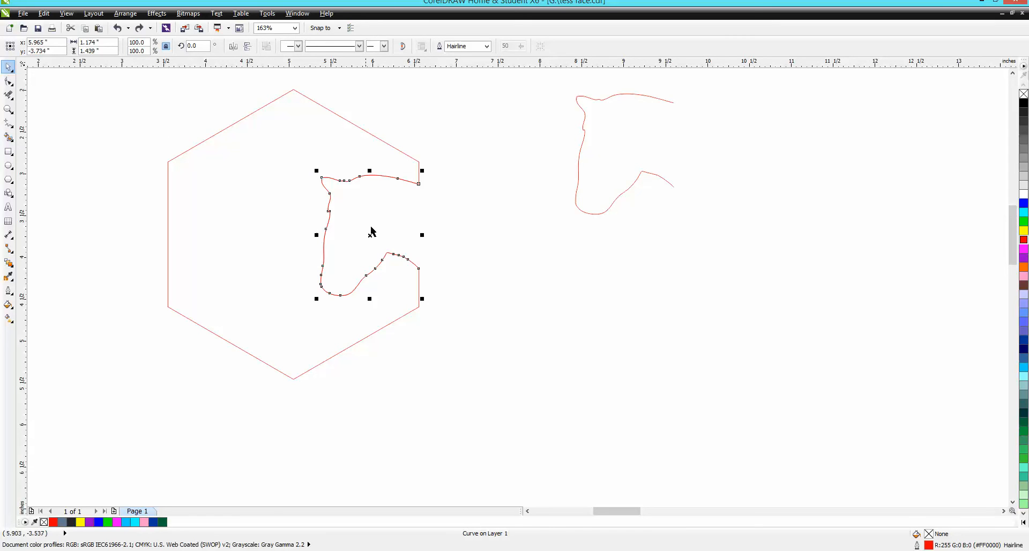
- Duplicate the horse head curve exactly 3 inches to the left, onto the hexagon's opposite vertical edge, using the 0.25 inch nudge distance
{"action": "left_click", "coordinate": [399, 125]}
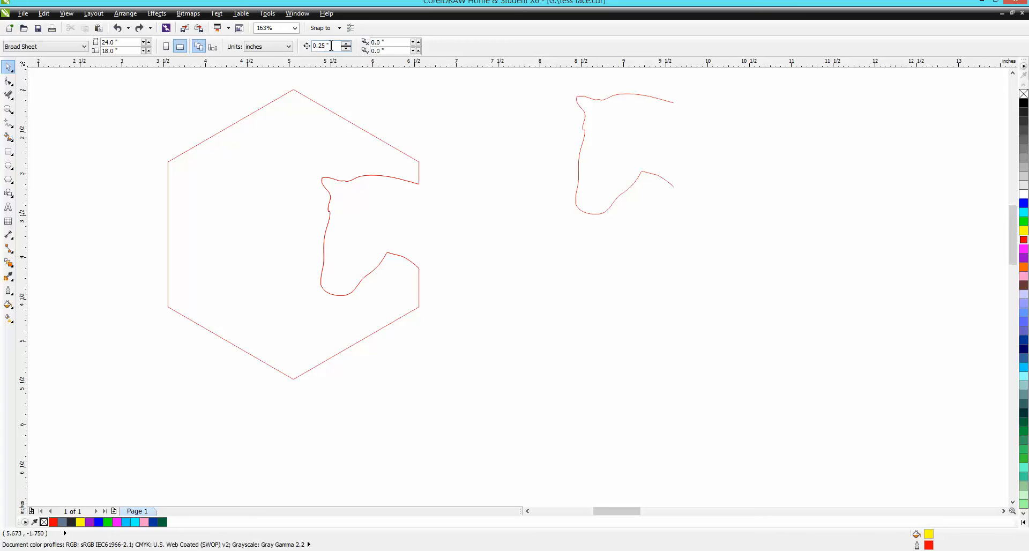
{"action": "left_click", "coordinate": [370, 176]}
{"action": "left_click", "coordinate": [437, 180]}
{"action": "left_click", "coordinate": [403, 180]}
{"action": "key", "text": "Left"}
{"action": "key", "text": "Left"}
{"action": "key", "text": "Left"}
{"action": "key", "text": "Left"}
{"action": "key", "text": "Left"}
{"action": "key", "text": "Left"}
{"action": "key", "text": "Left"}
{"action": "key", "text": "Left"}
{"action": "key", "text": "Left"}
{"action": "key", "text": "Left"}
{"action": "key", "text": "Left"}
{"action": "key", "text": "Left"}
{"action": "key", "text": "Left"}
{"action": "key", "text": "Left"}
{"action": "key", "text": "Left"}
{"action": "key", "text": "Left"}
{"action": "key", "text": "Left"}
{"action": "key", "text": "Left"}
{"action": "key", "text": "Left"}
{"action": "key", "text": "Left"}
{"action": "key", "text": "Left"}
{"action": "key", "text": "Left"}
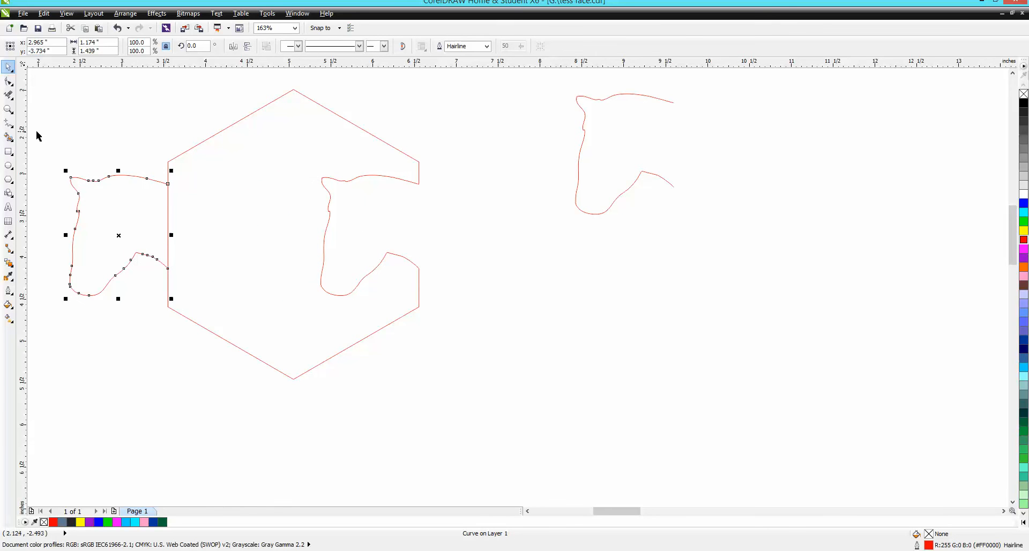
- Delete the hexagon's left edge segment between the copied head's ends and group the two heads with the hexagon outline
{"action": "left_click", "coordinate": [8, 94]}
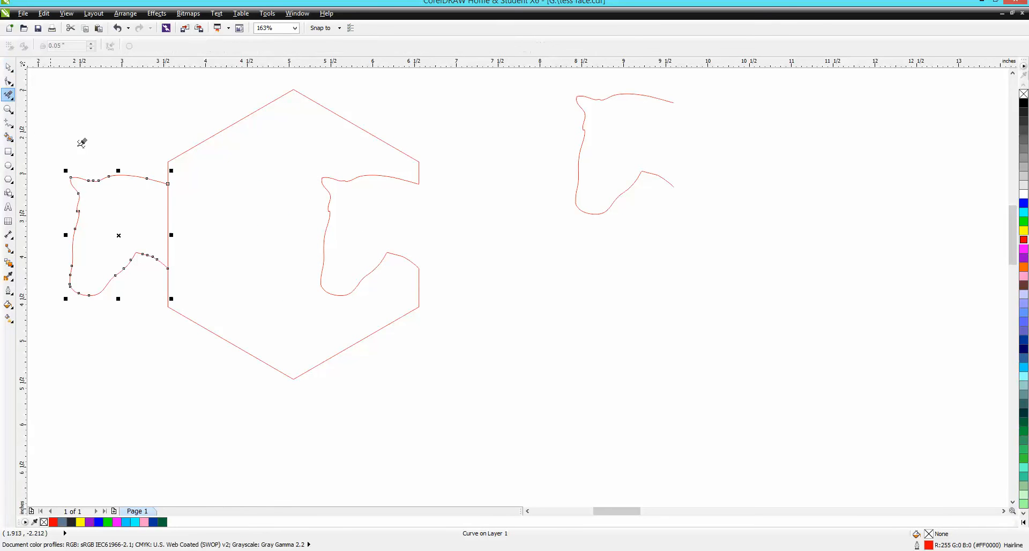
{"action": "left_click", "coordinate": [168, 207]}
{"action": "scroll", "coordinate": [137, 177], "scroll_direction": "down", "scroll_amount": 2}
{"action": "left_click", "coordinate": [8, 67]}
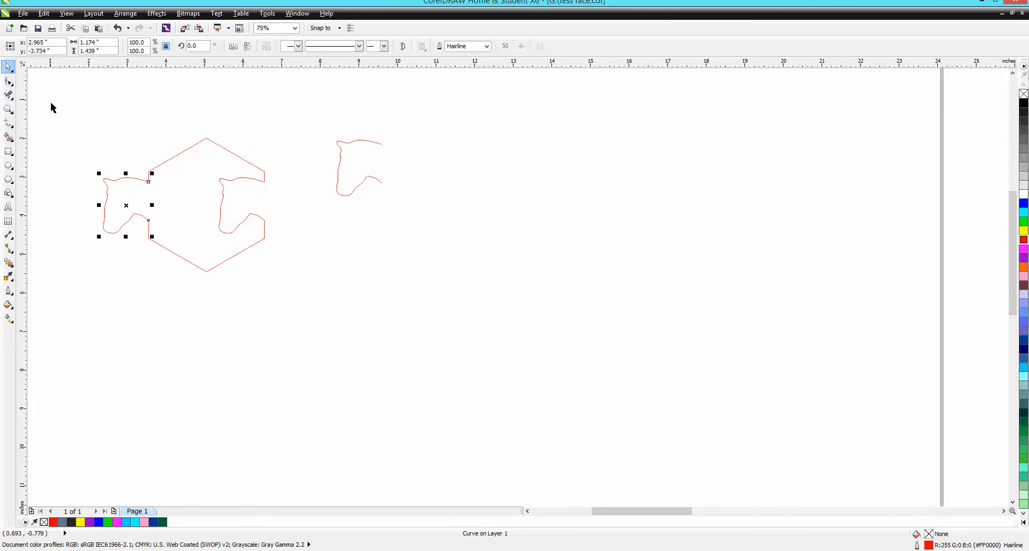
{"action": "left_click_drag", "start_coordinate": [248, 287], "coordinate": [314, 295]}
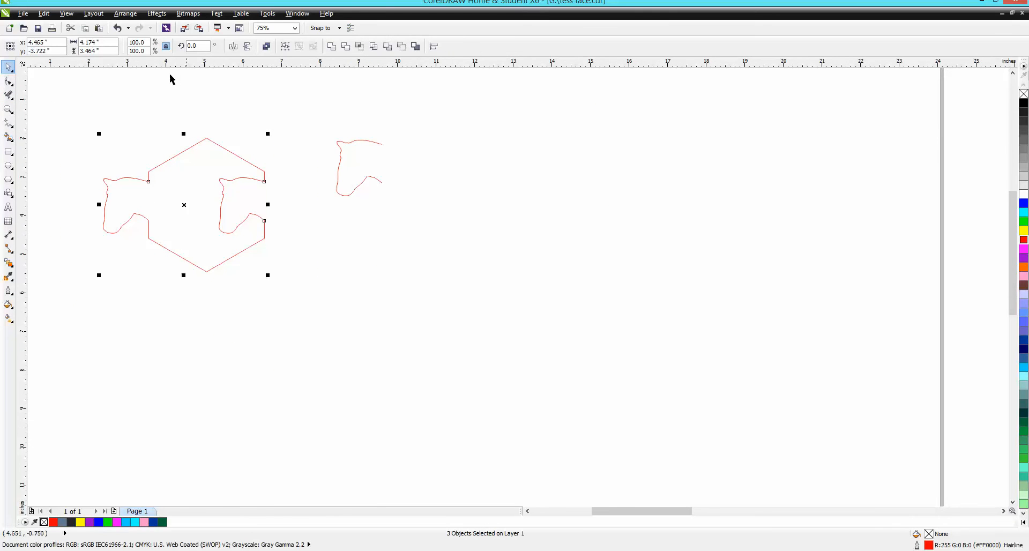
{"action": "left_click", "coordinate": [123, 14]}
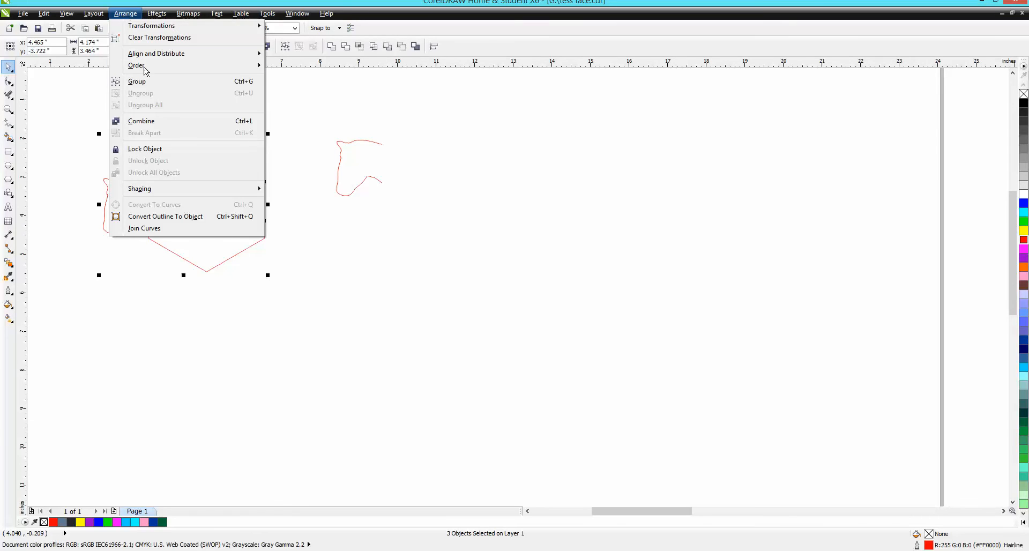
{"action": "left_click", "coordinate": [150, 81]}
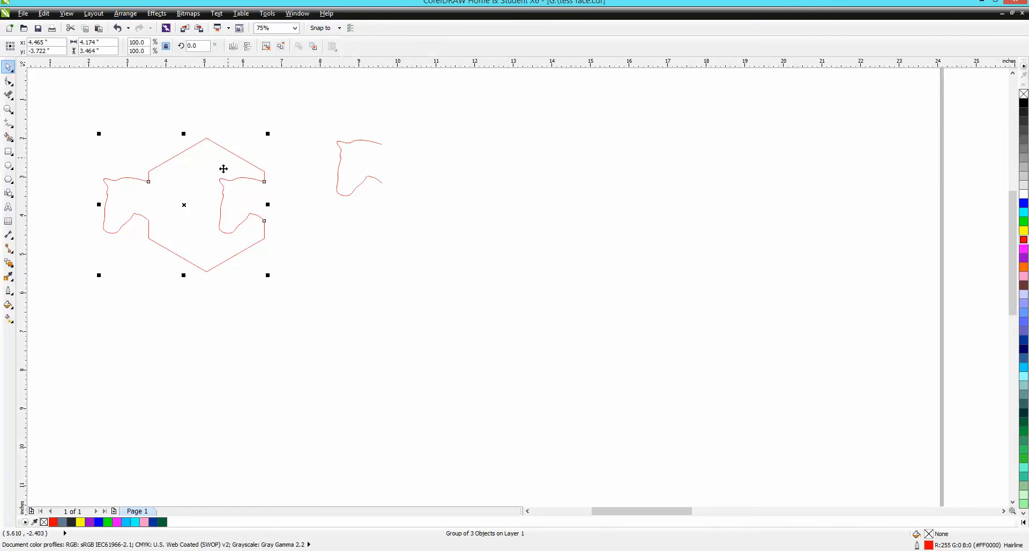
- Rotate the grouped hexagon tile by 120 degrees
{"action": "left_click", "coordinate": [185, 206]}
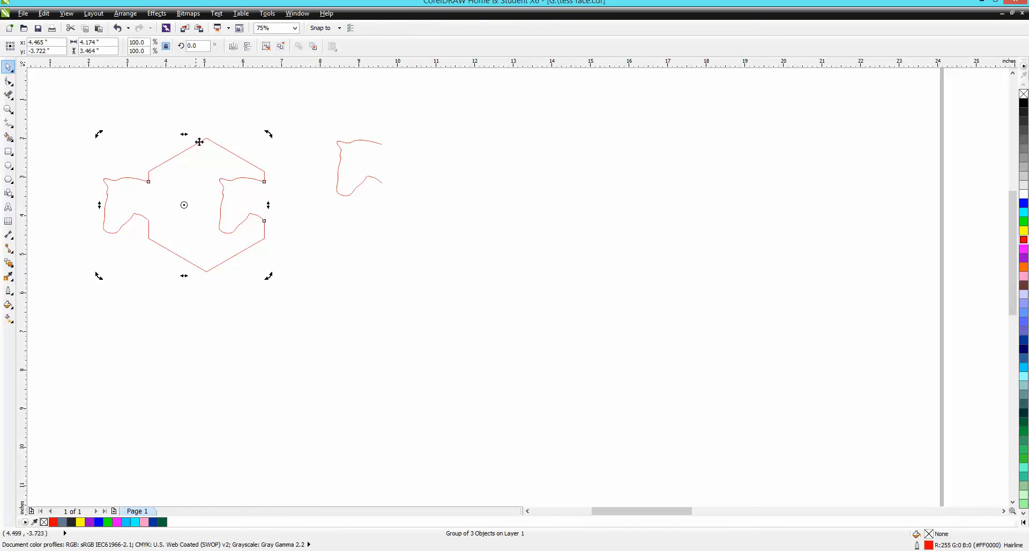
{"action": "double_click", "coordinate": [186, 46]}
{"action": "type", "text": "120"}
{"action": "key", "text": "Return"}
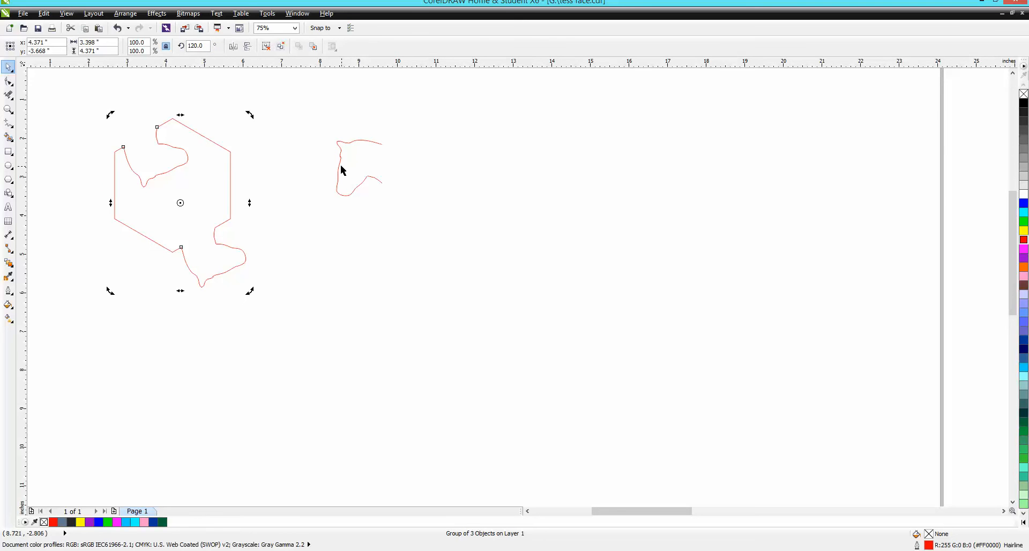
- Move the spare head curve onto the rotated hexagon's right vertical edge, centred at about X 5.18, Y -3.56 inches
{"action": "left_click", "coordinate": [341, 170]}
{"action": "left_click_drag", "start_coordinate": [356, 170], "coordinate": [235, 196]}
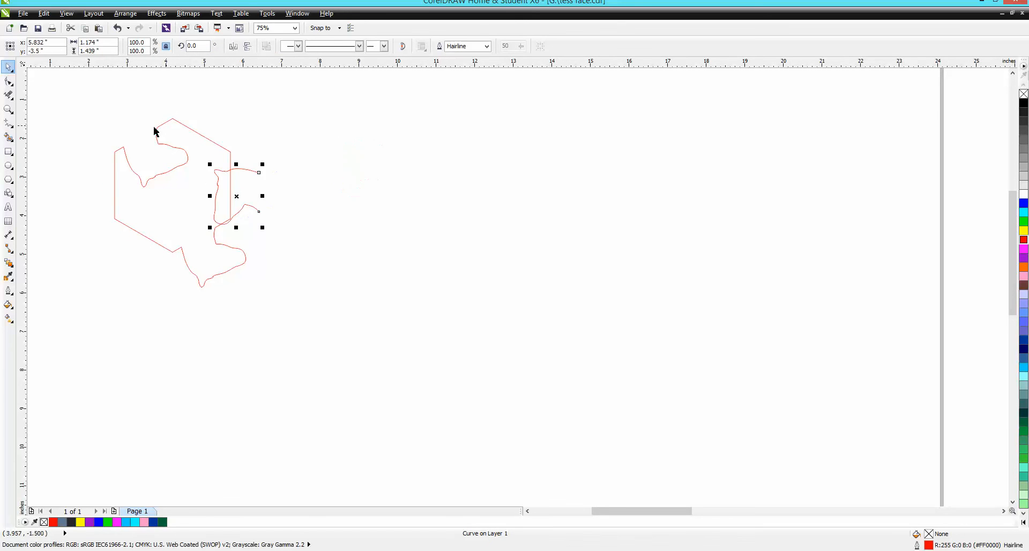
{"action": "key", "text": "z"}
{"action": "mouse_move", "coordinate": [81, 99]}
{"action": "left_mouse_down"}
{"action": "mouse_move", "coordinate": [232, 295]}
{"action": "mouse_move", "coordinate": [336, 321]}
{"action": "left_mouse_up"}
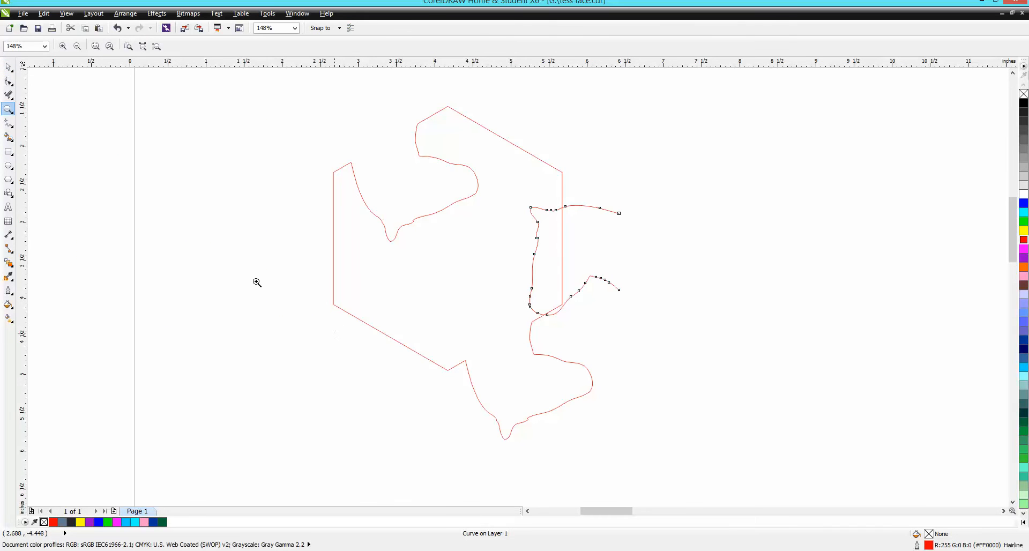
{"action": "left_click", "coordinate": [8, 67]}
{"action": "left_click_drag", "start_coordinate": [574, 260], "coordinate": [524, 252]}
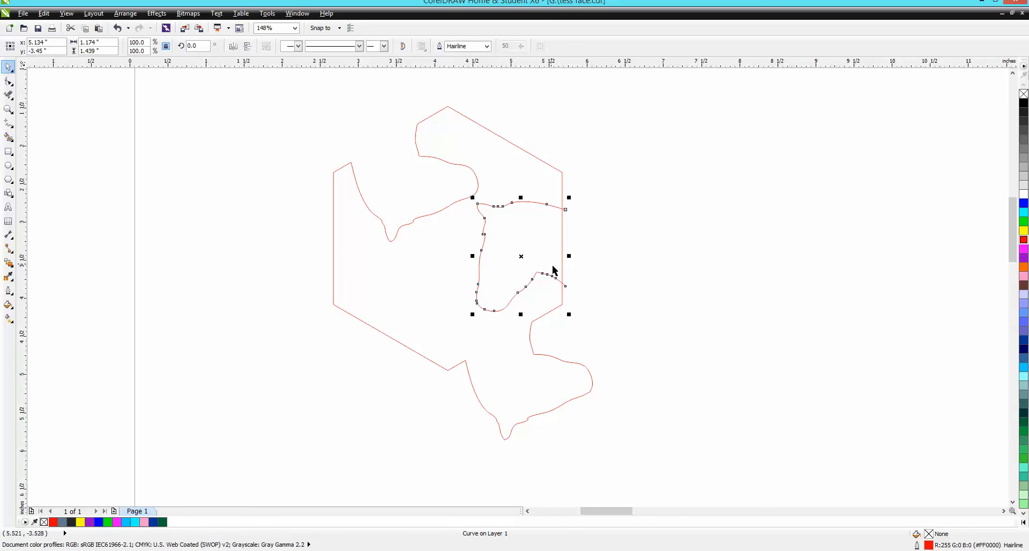
{"action": "left_click_drag", "start_coordinate": [521, 257], "coordinate": [525, 264]}
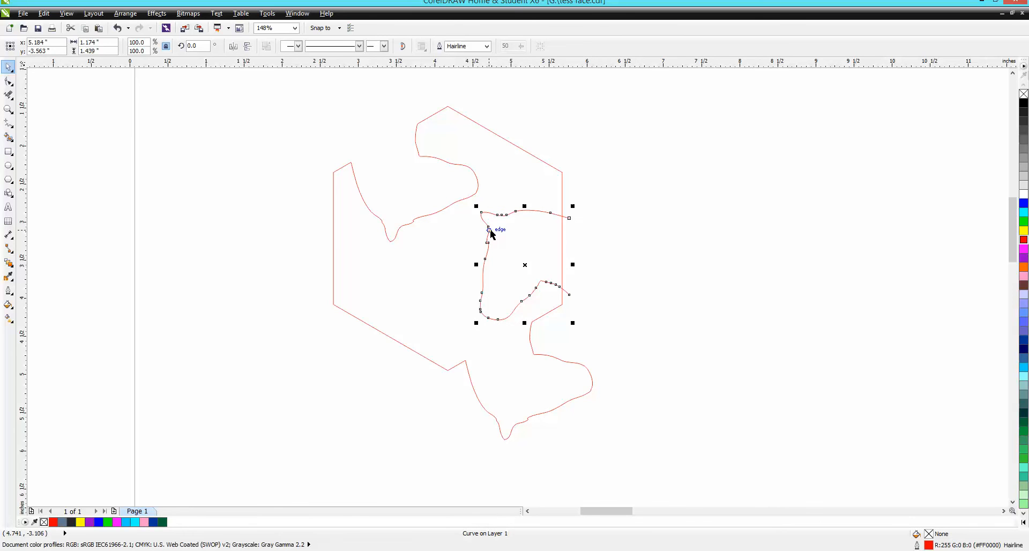
{"action": "left_click", "coordinate": [625, 227]}
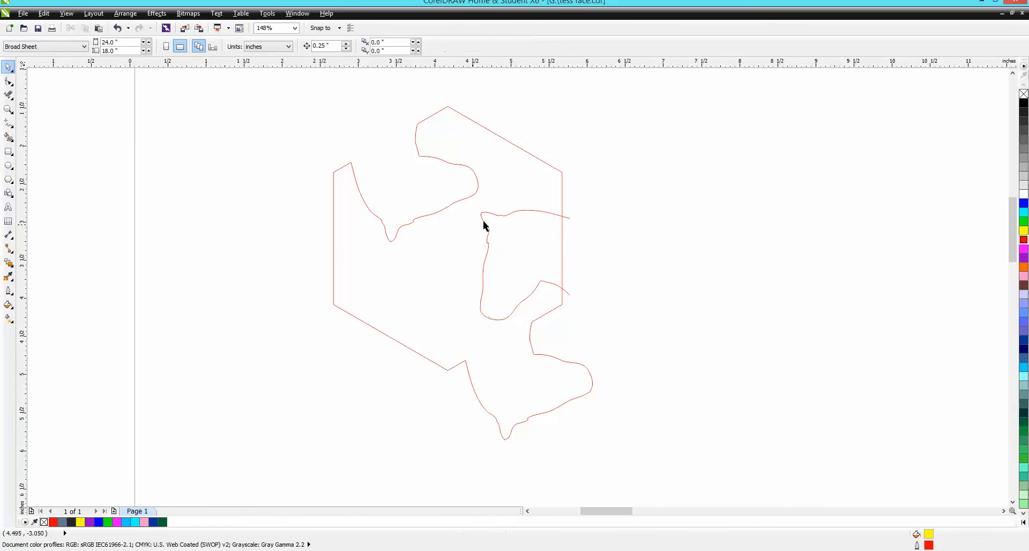
- Measure the gap between the placed head and the neighbouring head cut-out with a Parallel Dimension, and delete the dimension
{"action": "left_click", "coordinate": [15, 242]}
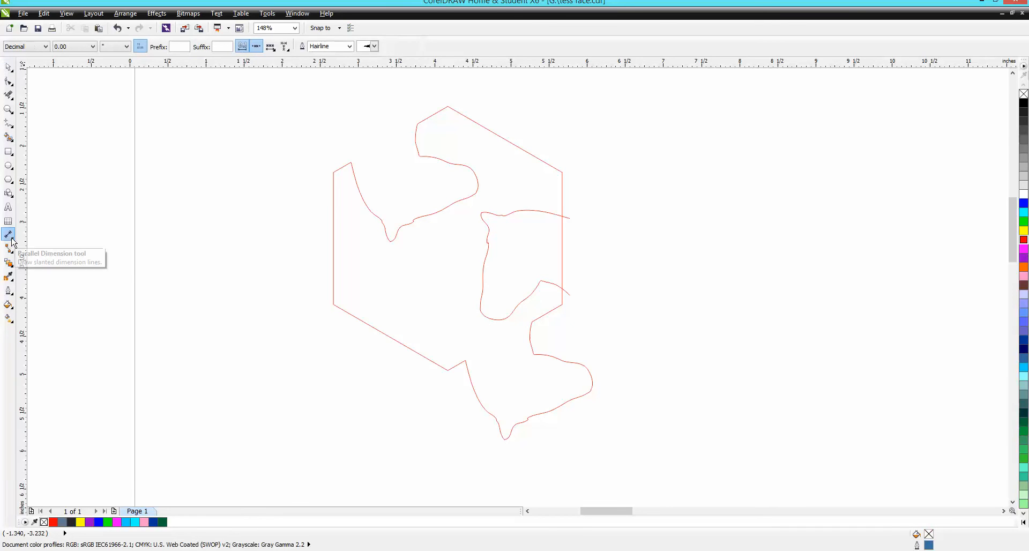
{"action": "left_click", "coordinate": [15, 241]}
{"action": "left_click", "coordinate": [29, 234]}
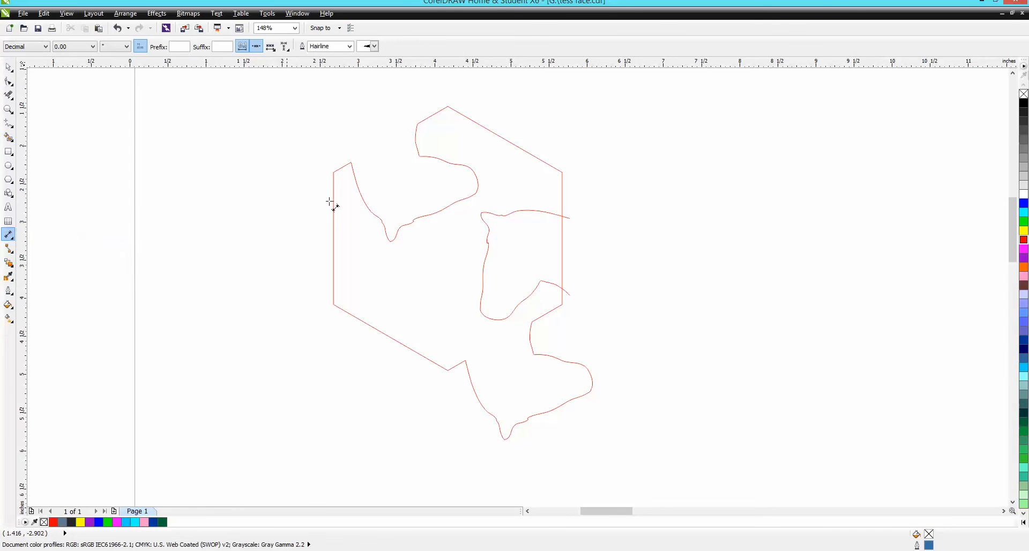
{"action": "left_click_drag", "start_coordinate": [481, 213], "coordinate": [467, 198]}
{"action": "left_click", "coordinate": [460, 207]}
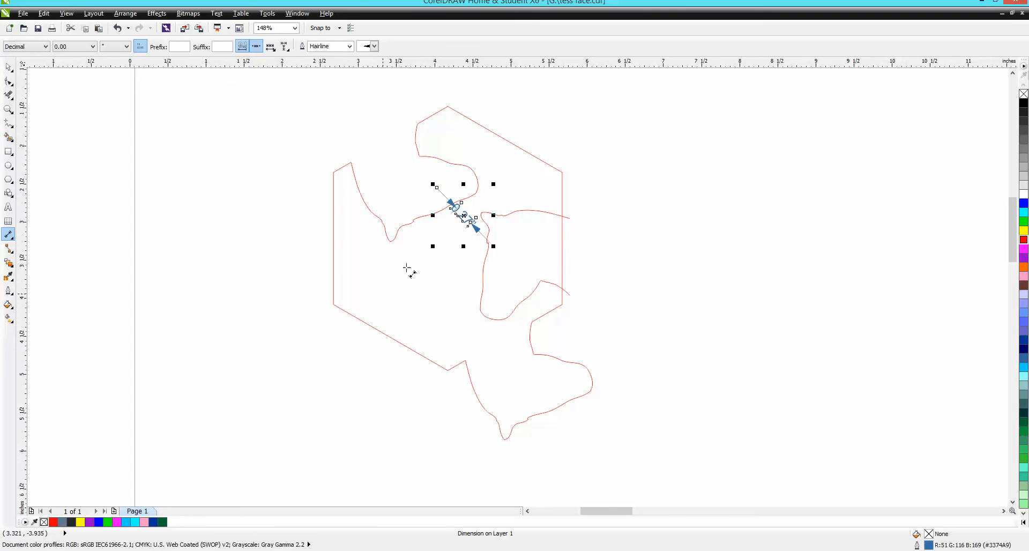
{"action": "left_click", "coordinate": [8, 66]}
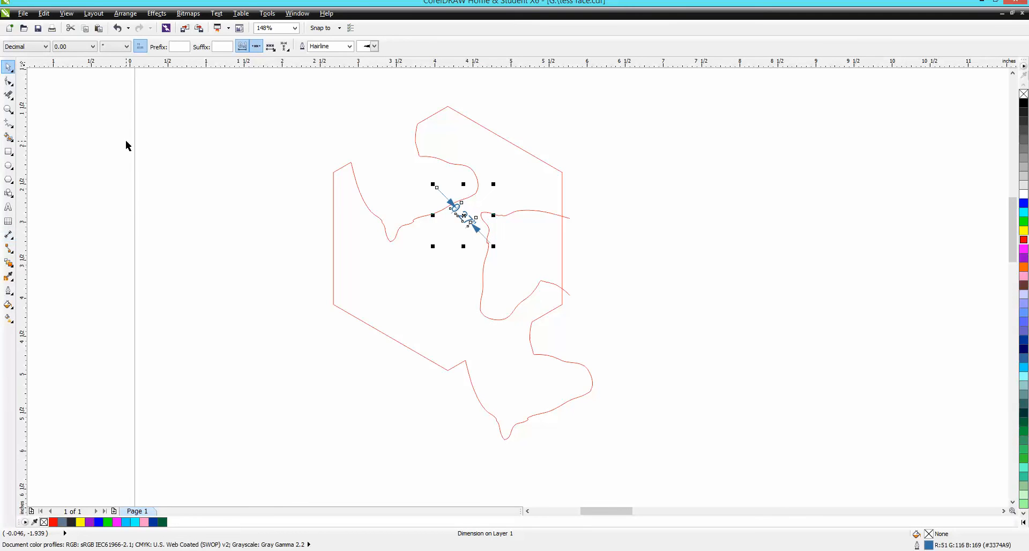
{"action": "left_click", "coordinate": [193, 156]}
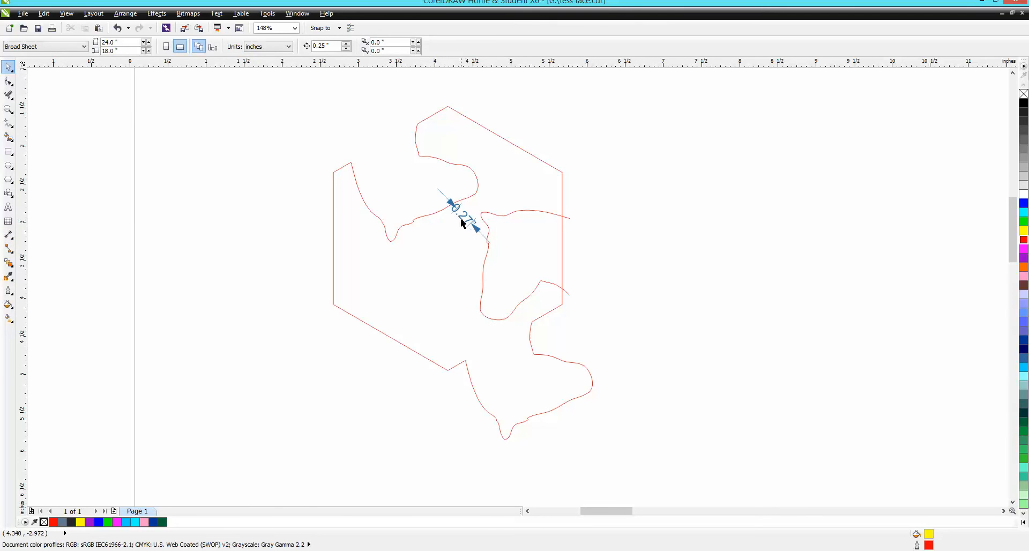
{"action": "left_click", "coordinate": [462, 220]}
{"action": "key", "text": "Delete"}
- Reposition the head curve to about X 5.31, Y -3.40 inches and place a spare copy outside the hexagon at about X 7.81, Y -2.51
{"action": "left_click_drag", "start_coordinate": [489, 254], "coordinate": [498, 241]}
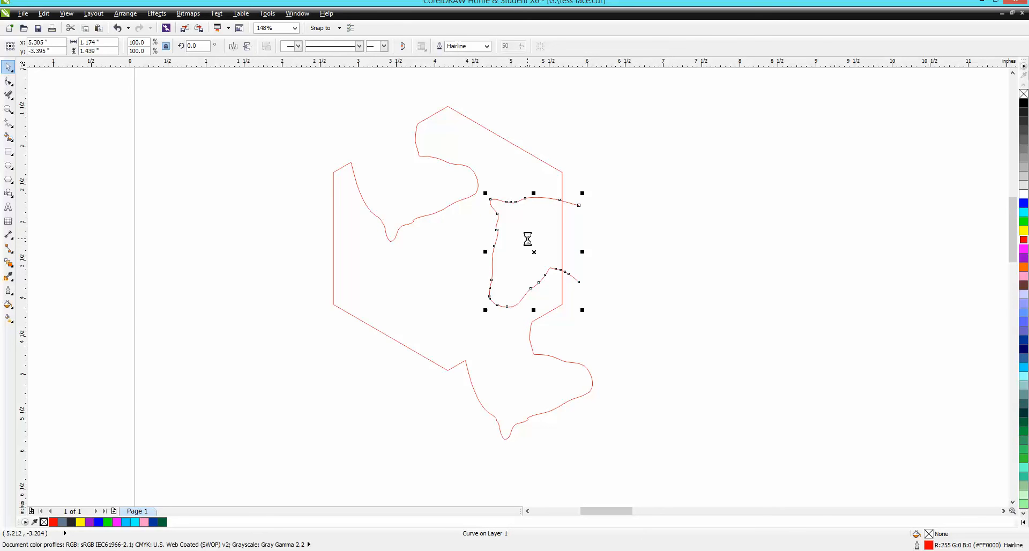
{"action": "left_click_drag", "start_coordinate": [536, 252], "coordinate": [727, 184]}
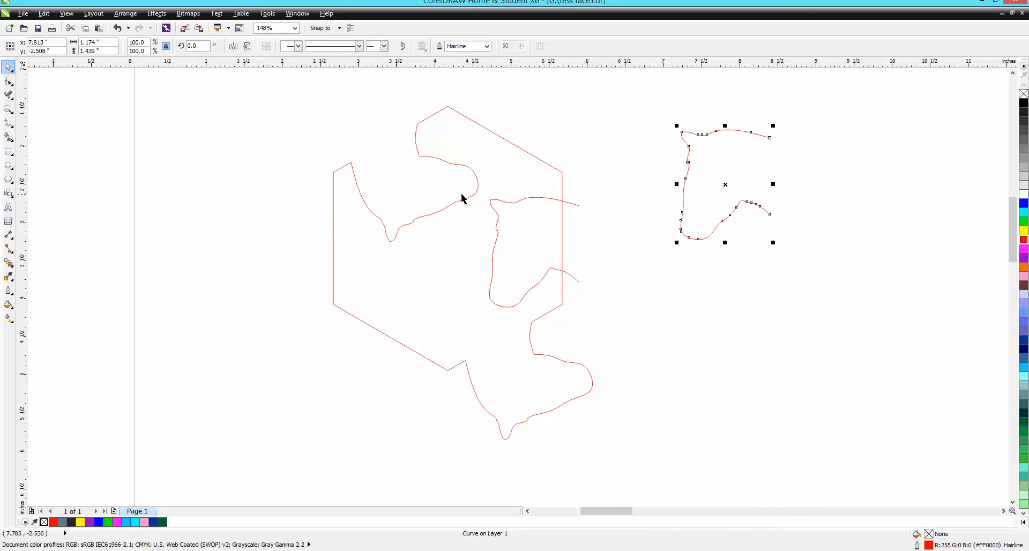
- Delete the two neck ends overhanging the hexagon's right edge and the edge segment between them
{"action": "left_click", "coordinate": [8, 95]}
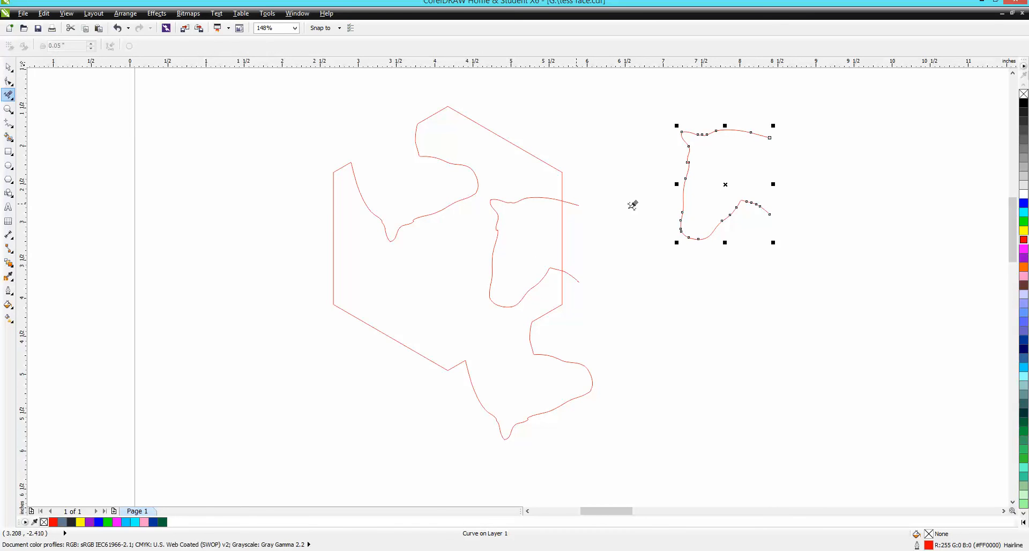
{"action": "left_click", "coordinate": [576, 204]}
{"action": "left_click", "coordinate": [571, 275]}
{"action": "left_click", "coordinate": [562, 225]}
- Duplicate the trimmed head curve exactly 3 inches to the left, onto the hexagon's opposite vertical edge
{"action": "left_click", "coordinate": [8, 66]}
{"action": "left_click", "coordinate": [539, 198]}
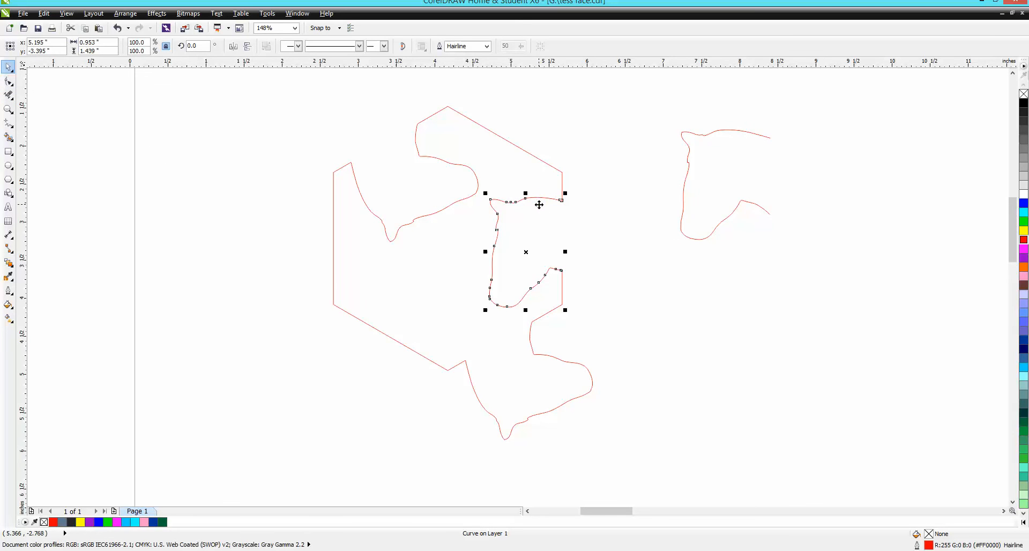
{"action": "key", "text": "Left"}
{"action": "key", "text": "Left"}
{"action": "key", "text": "Left"}
{"action": "key", "text": "Left"}
{"action": "key", "text": "Left"}
{"action": "key", "text": "Left"}
{"action": "key", "text": "Left"}
{"action": "key", "text": "Left"}
{"action": "key", "text": "Left"}
{"action": "key", "text": "Left"}
{"action": "key", "text": "Left"}
{"action": "key", "text": "Left"}
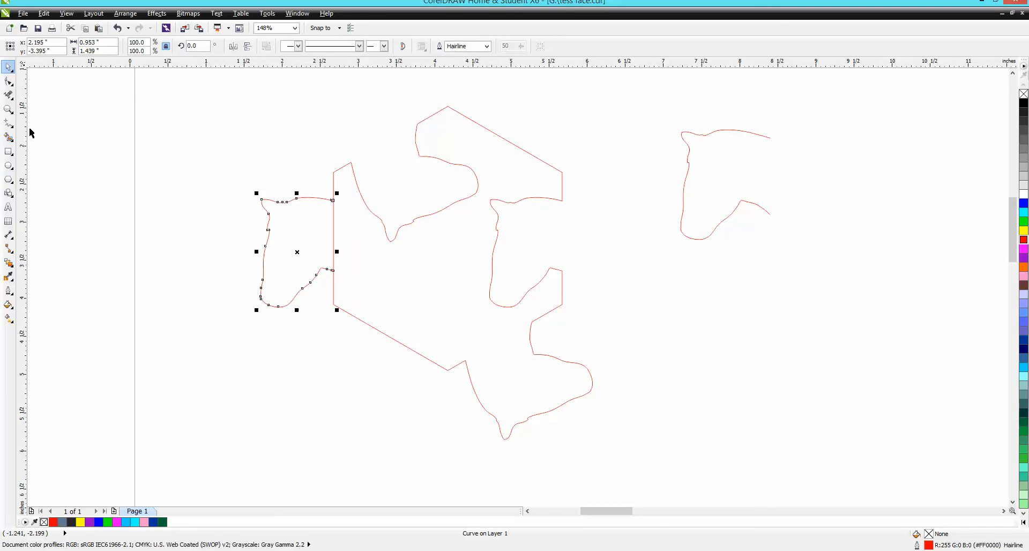
- Delete the segment of the hexagon's left vertical edge between the two neck ends of the copied head curve
{"action": "left_click", "coordinate": [9, 95]}
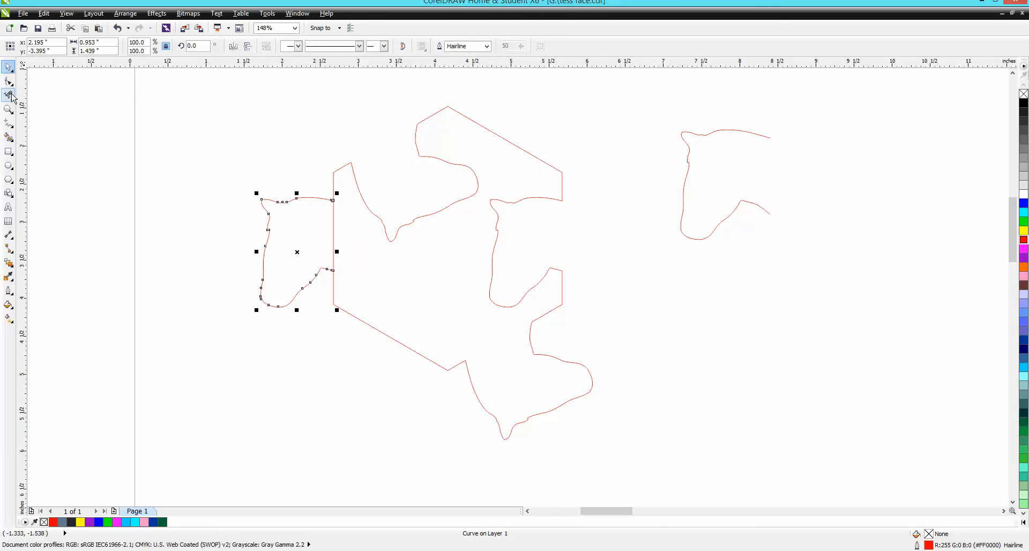
{"action": "left_click", "coordinate": [333, 228]}
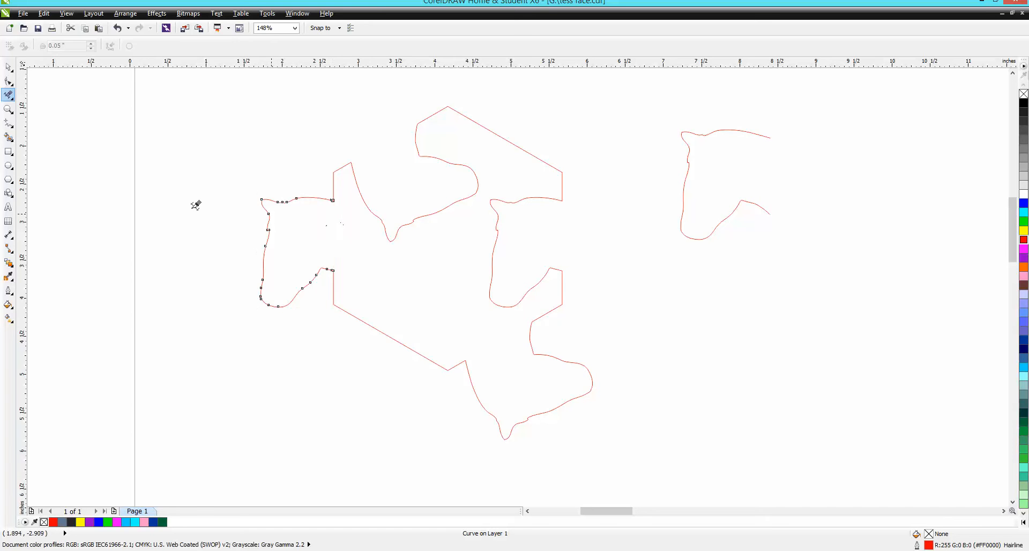
{"action": "left_click", "coordinate": [8, 66]}
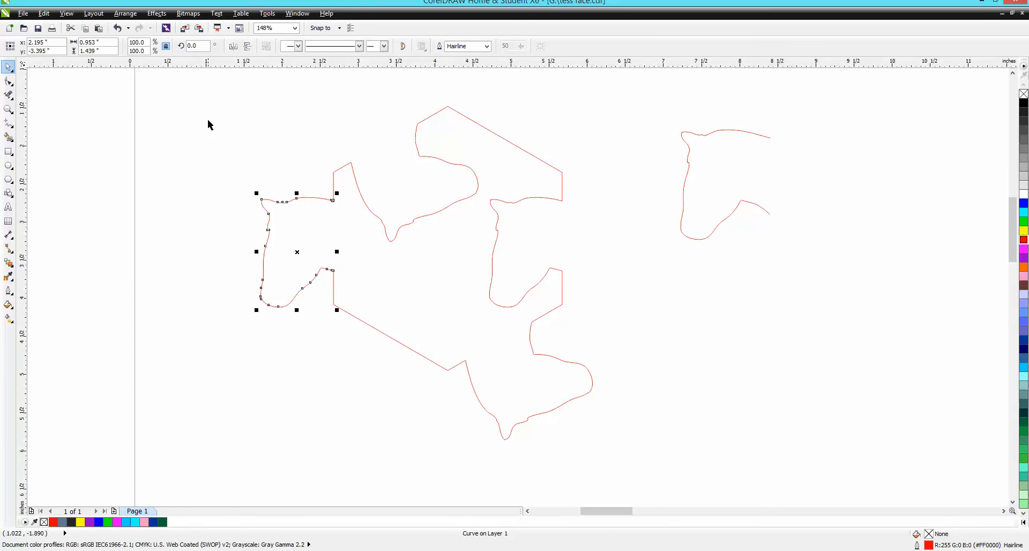
- Group the three curves of the tile outline and set the group's rotation to 120 degrees
{"action": "left_click_drag", "start_coordinate": [208, 83], "coordinate": [653, 460]}
{"action": "left_click", "coordinate": [125, 14]}
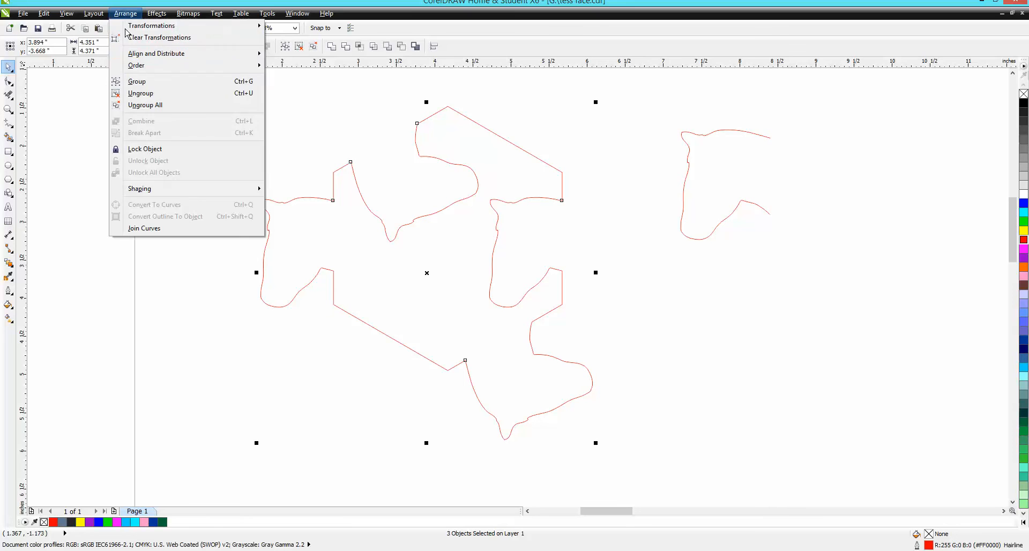
{"action": "left_click", "coordinate": [136, 81]}
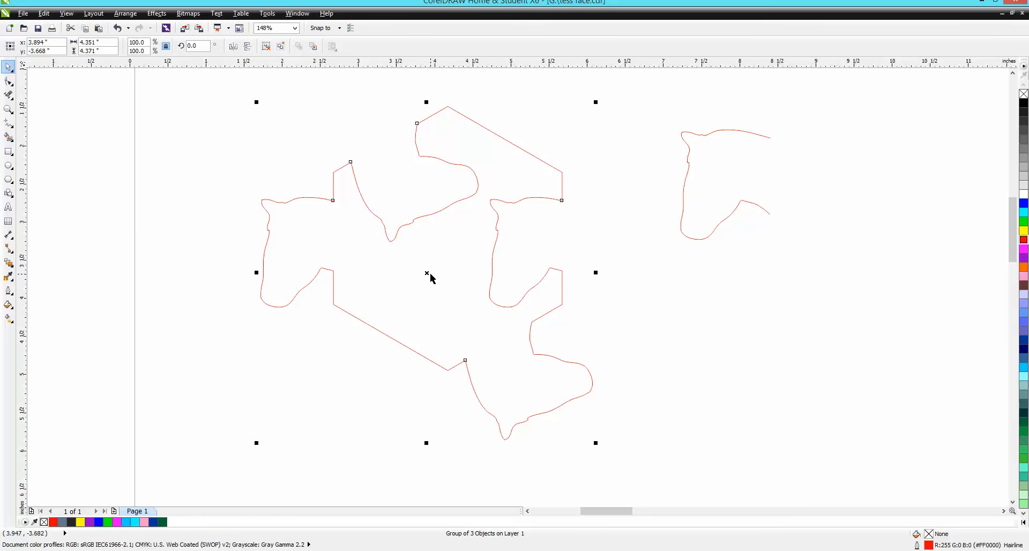
{"action": "left_click", "coordinate": [189, 47]}
{"action": "type", "text": "60"}
{"action": "key", "text": "Return"}
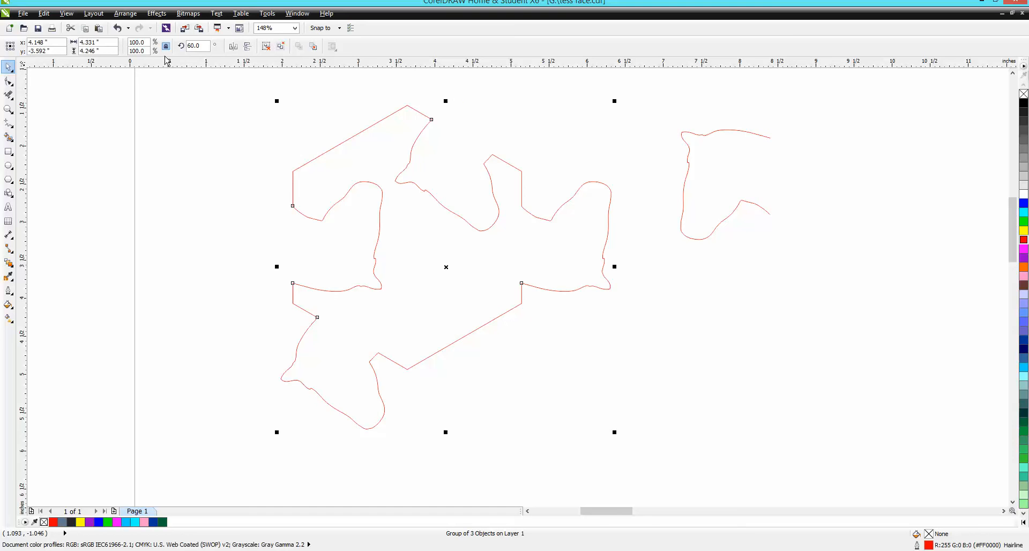
{"action": "double_click", "coordinate": [199, 48]}
{"action": "type", "text": "12"}
{"action": "key", "text": "Return"}
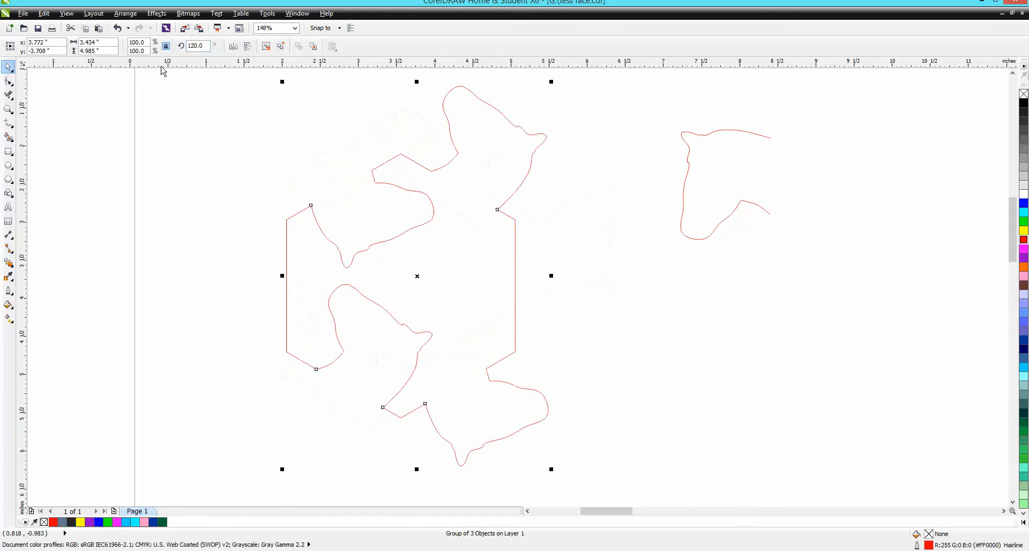
- Move the spare head curve across the tile's uncut right vertical edge, centred at about X 4.69, Y -3.80 inches
{"action": "left_click", "coordinate": [686, 190]}
{"action": "left_click_drag", "start_coordinate": [728, 185], "coordinate": [487, 283]}
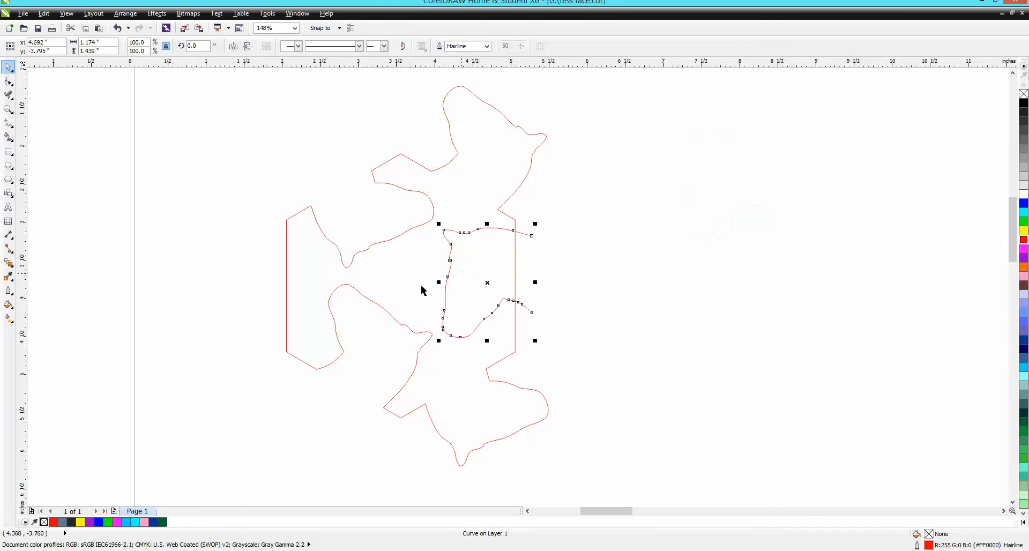
{"action": "left_click", "coordinate": [8, 109]}
{"action": "left_click_drag", "start_coordinate": [178, 149], "coordinate": [732, 439]}
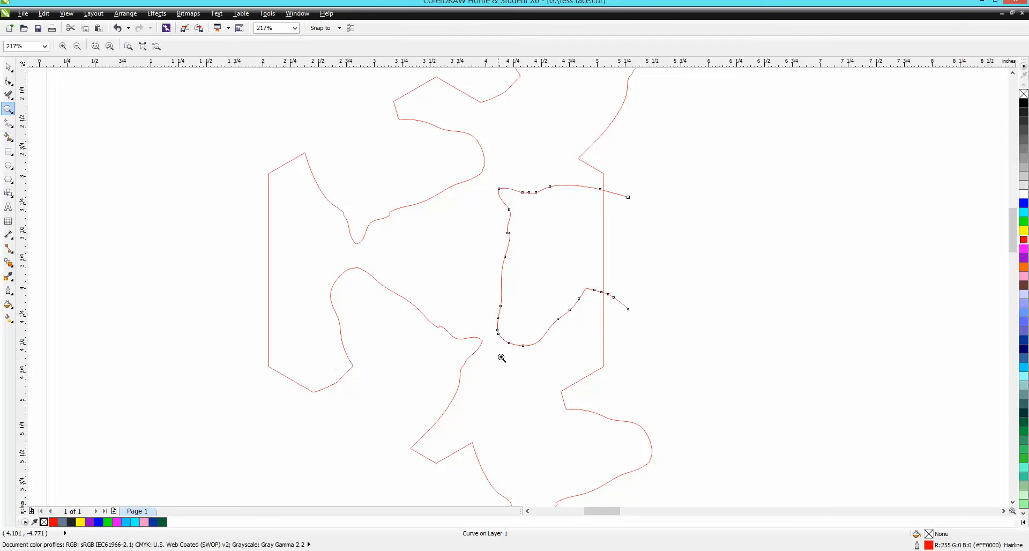
- Try the placed head curve in horizontally and vertically mirrored orientations within the tile
{"action": "left_click", "coordinate": [8, 67]}
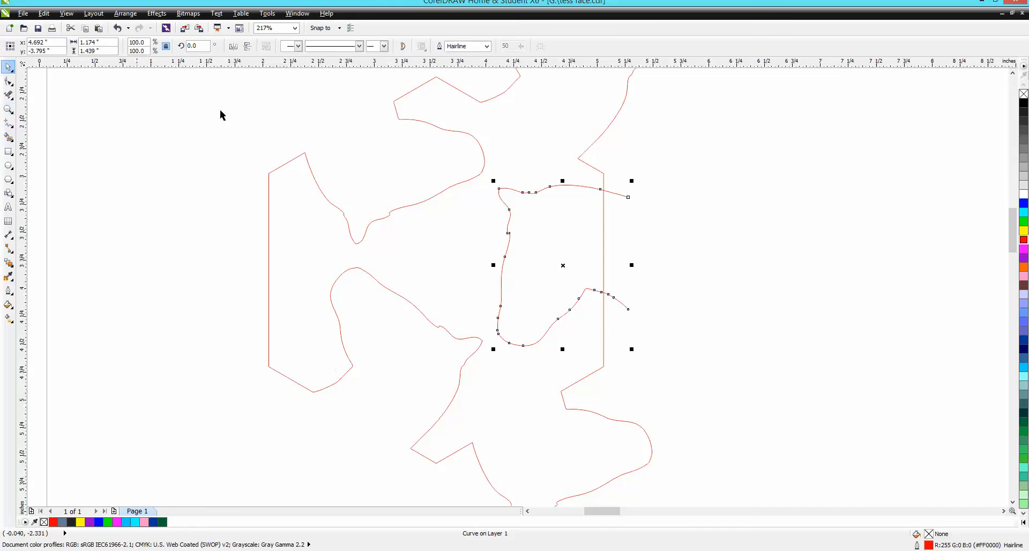
{"action": "left_click", "coordinate": [562, 266]}
{"action": "left_click", "coordinate": [233, 46]}
{"action": "left_click", "coordinate": [248, 47]}
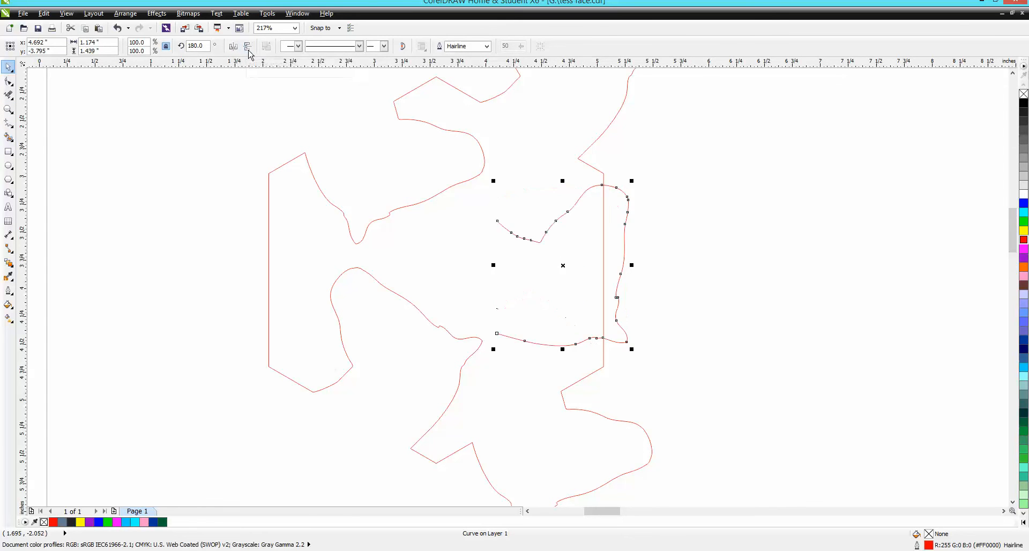
{"action": "left_click", "coordinate": [234, 47]}
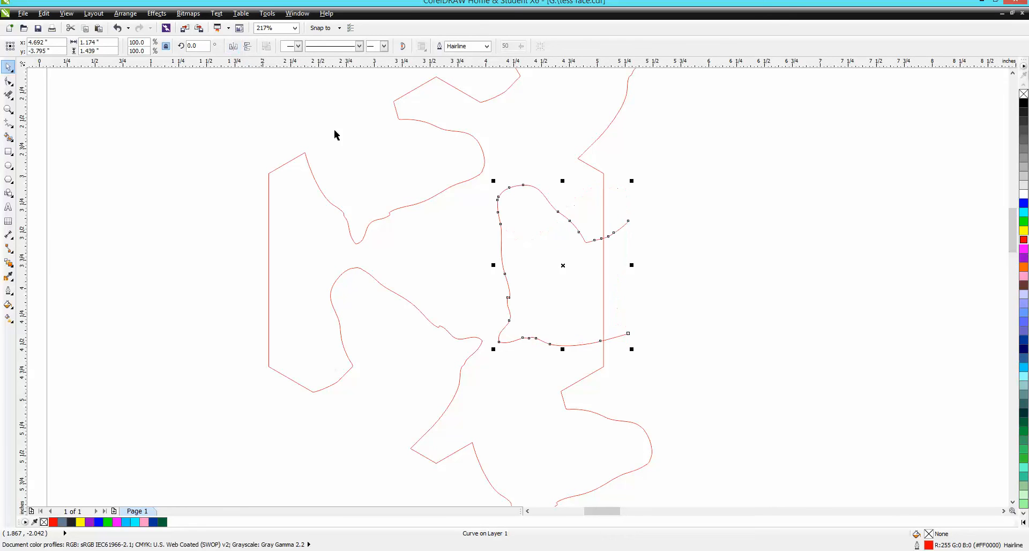
{"action": "left_click", "coordinate": [233, 46]}
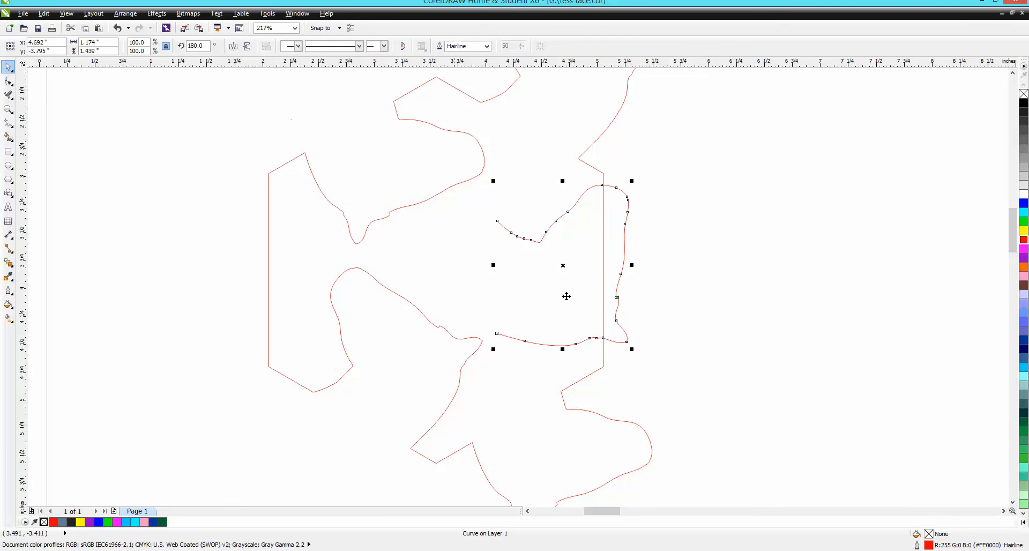
{"action": "left_click", "coordinate": [247, 48]}
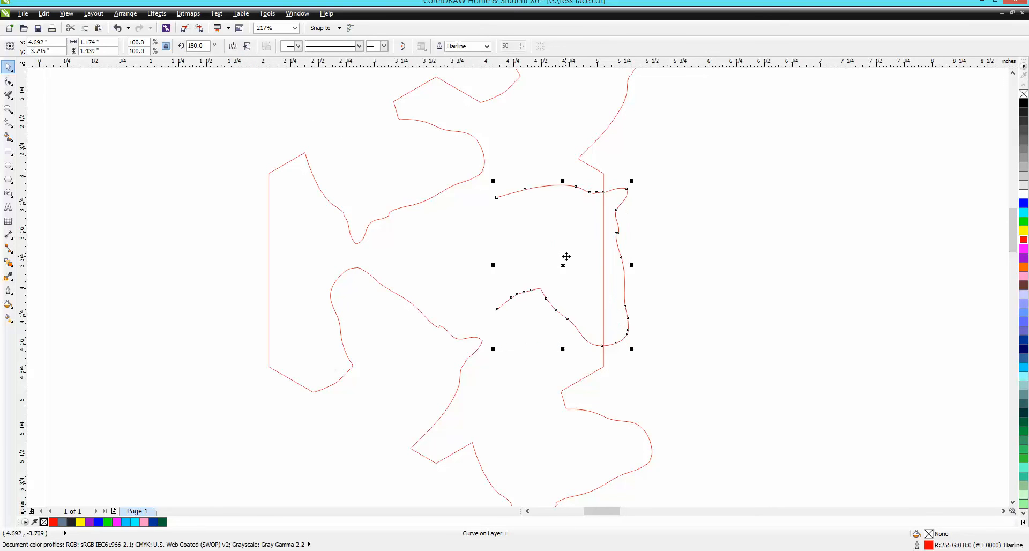
{"action": "left_click", "coordinate": [233, 46]}
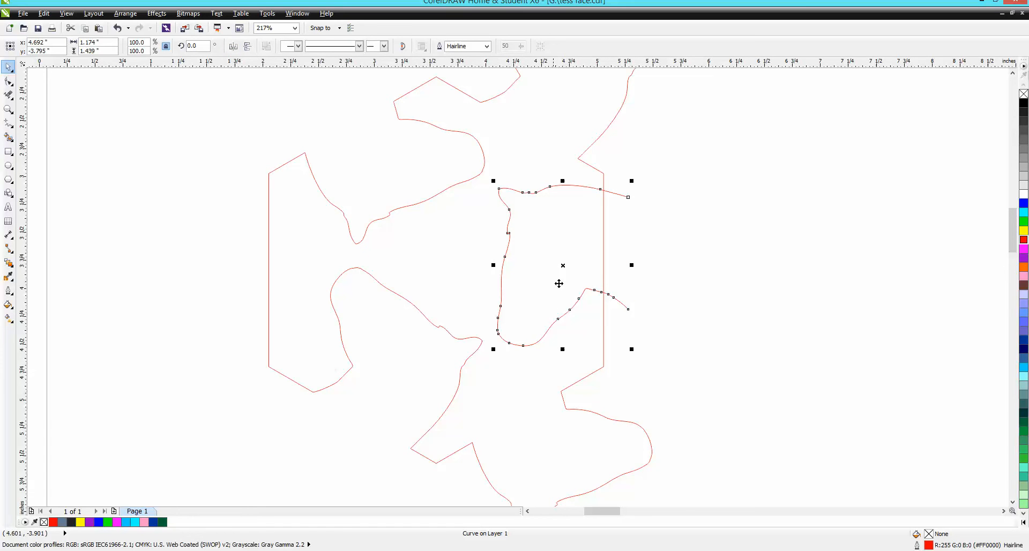
- Delete both neck ends overhanging the tile's right vertical edge and the edge segment between them
{"action": "left_click", "coordinate": [8, 95]}
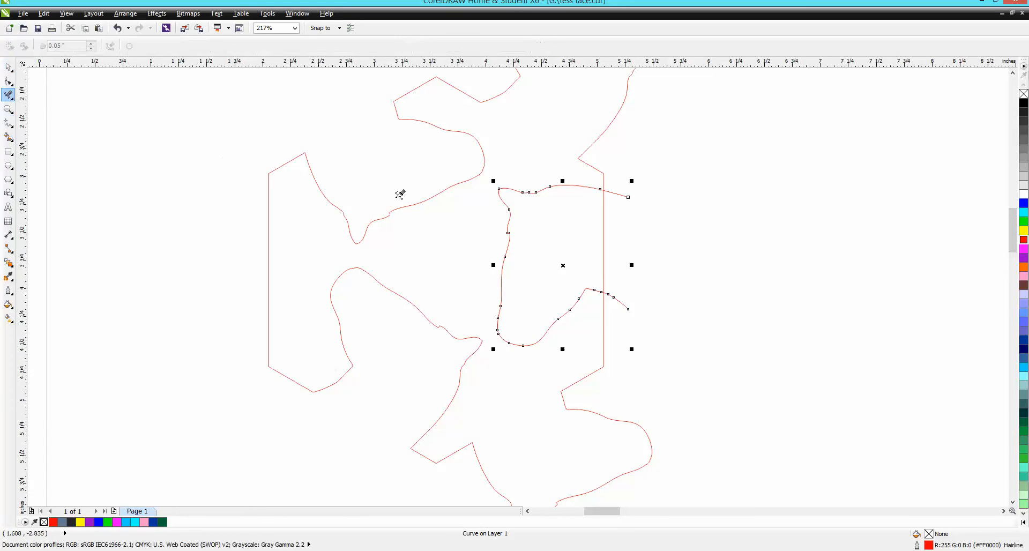
{"action": "left_click", "coordinate": [616, 192]}
{"action": "left_click", "coordinate": [615, 298]}
{"action": "left_click", "coordinate": [605, 247]}
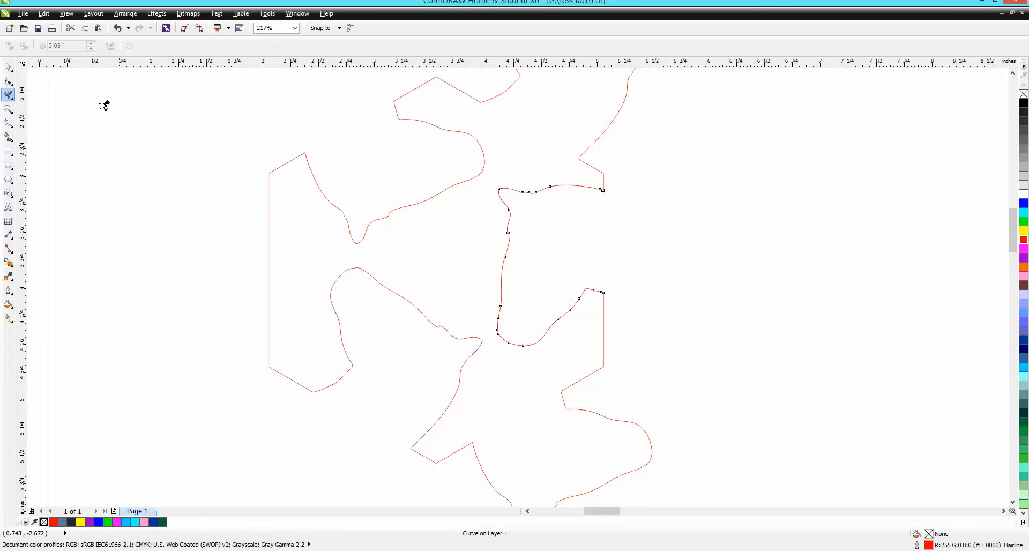
- Duplicate the trimmed head curve exactly 3 inches to the left, onto the tile's opposite vertical edge
{"action": "left_click", "coordinate": [8, 67]}
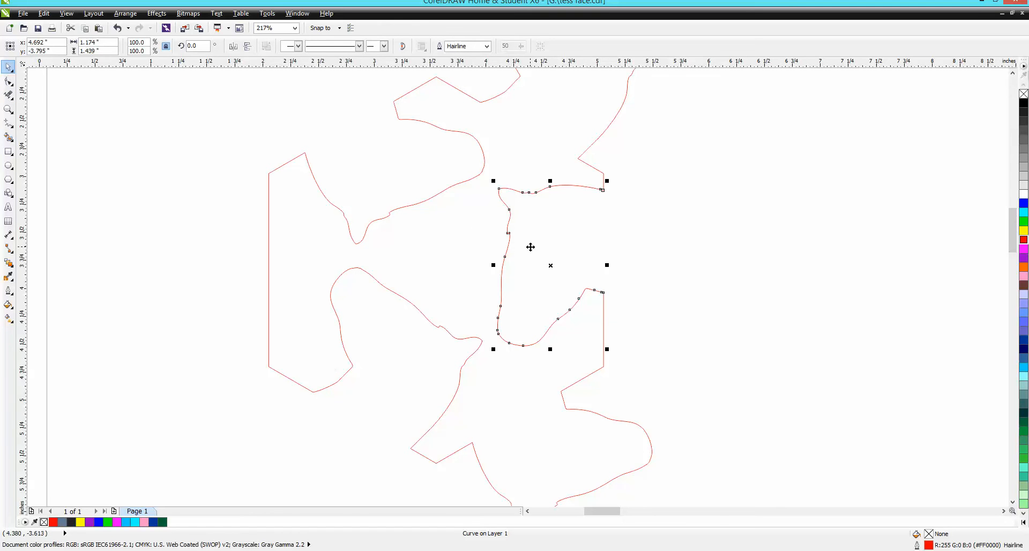
{"action": "key", "text": "Left"}
{"action": "key", "text": "Left"}
{"action": "key", "text": "Left"}
{"action": "key", "text": "Left"}
{"action": "key", "text": "Left"}
{"action": "key", "text": "Left"}
{"action": "key", "text": "Left"}
{"action": "key", "text": "Left"}
{"action": "key", "text": "Left"}
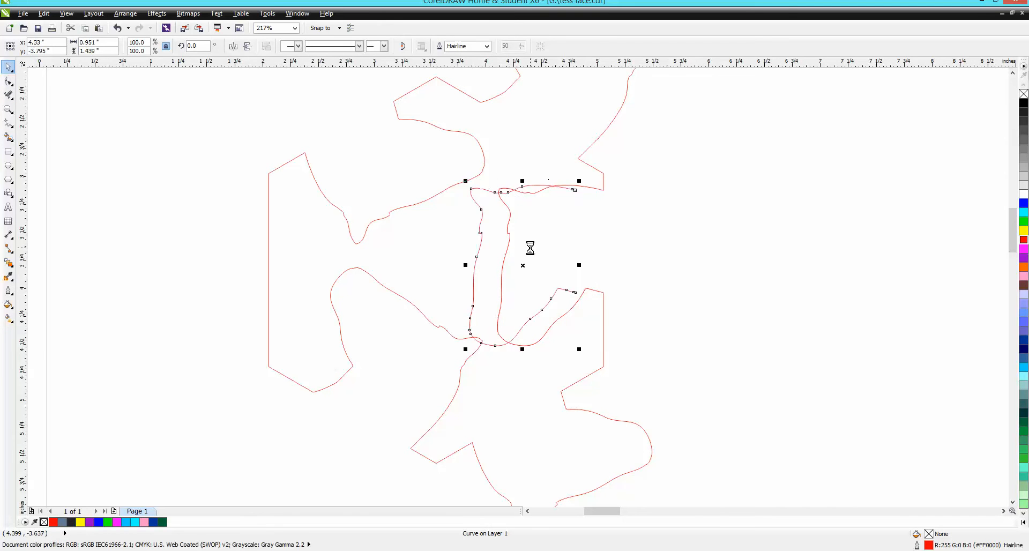
{"action": "key", "text": "Left"}
{"action": "key", "text": "Left"}
{"action": "key", "text": "Left"}
{"action": "key", "text": "Left"}
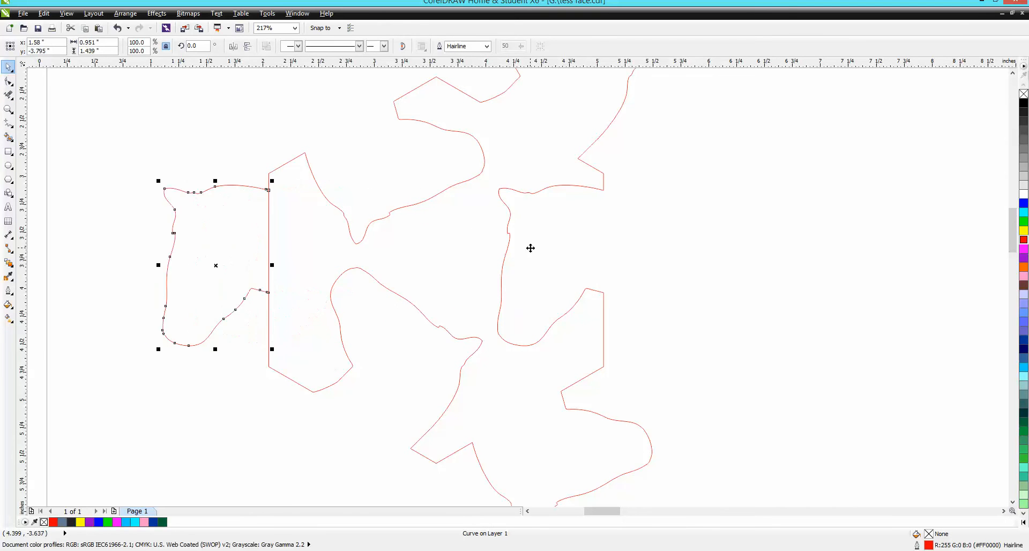
{"action": "key", "text": "Right"}
- Delete the left edge segment between the copied head's neck ends, and apply Smart Fill inside the closed tile, coloured yellow
{"action": "left_click", "coordinate": [8, 95]}
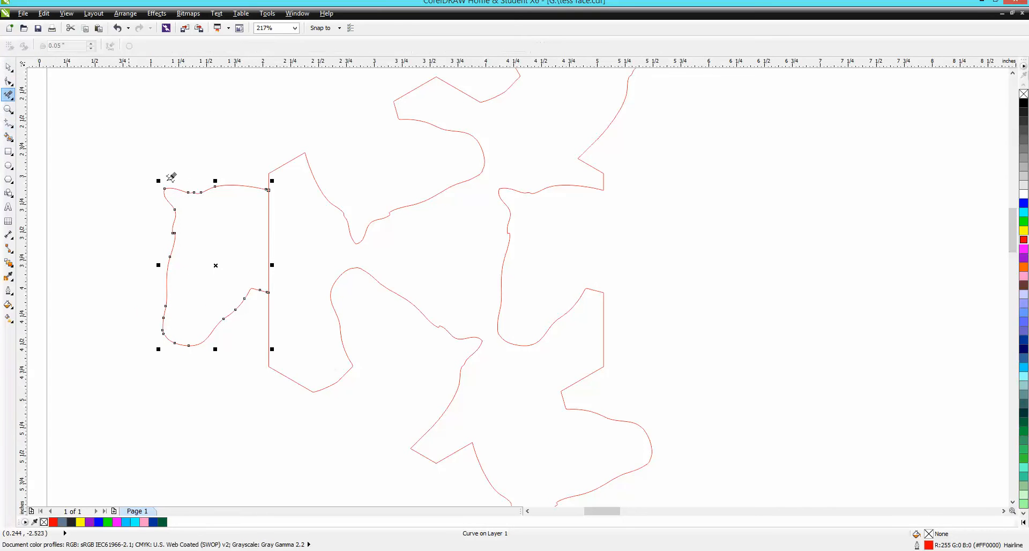
{"action": "left_click", "coordinate": [270, 214]}
{"action": "left_click", "coordinate": [8, 137]}
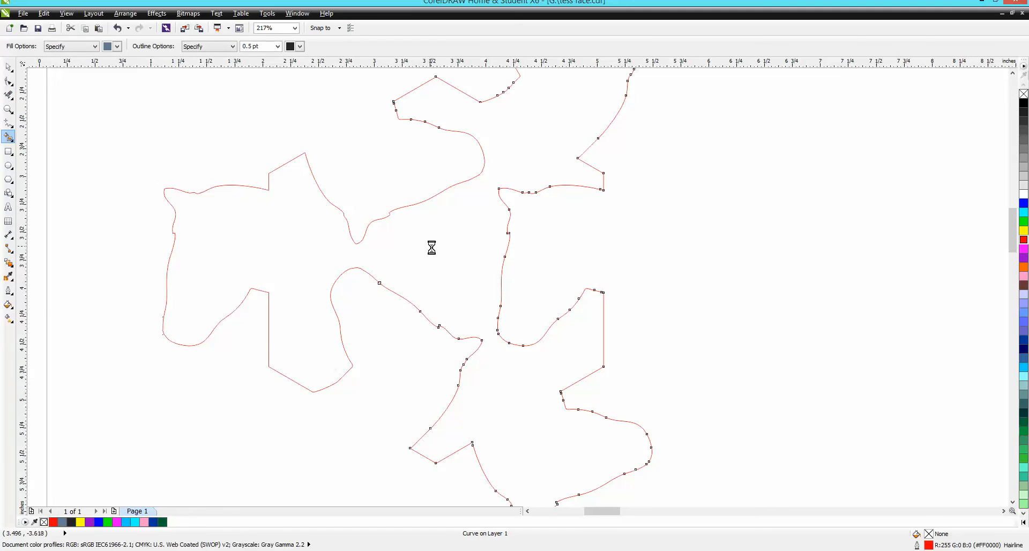
{"action": "left_click", "coordinate": [433, 250]}
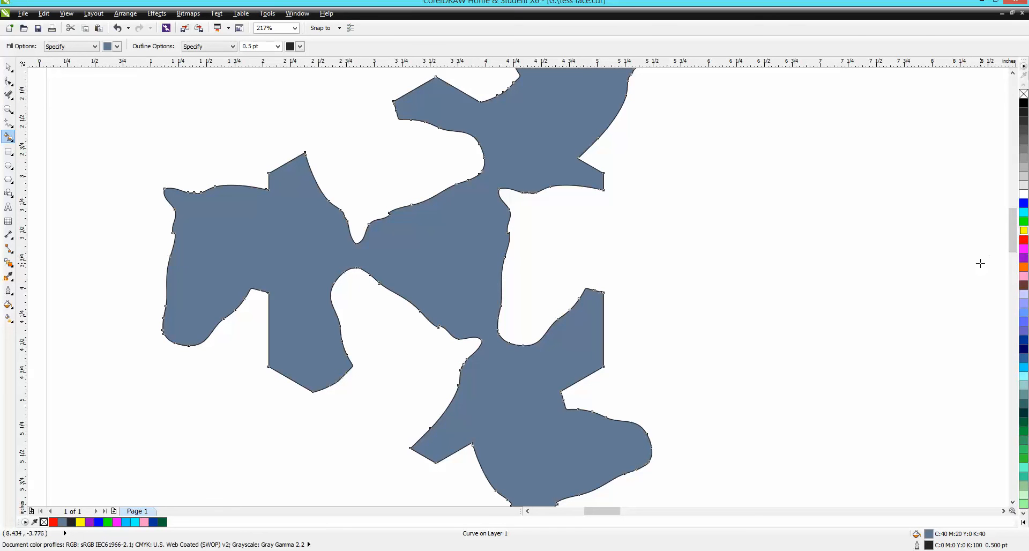
{"action": "left_click", "coordinate": [1024, 230]}
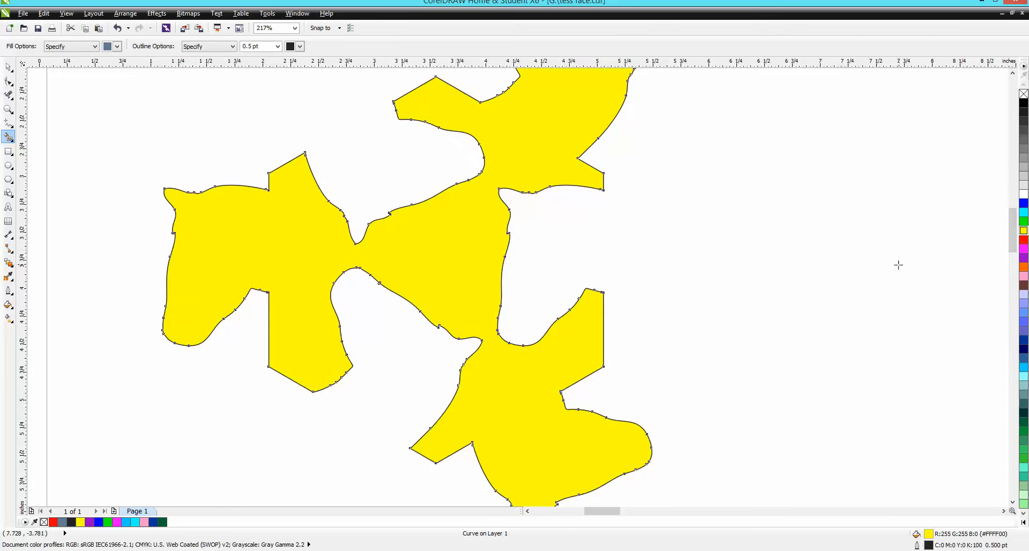
- Group the yellow tile with its outline curves and move the group to about X 8.73, Y -3.99 inches
{"action": "scroll", "coordinate": [898, 267], "scroll_direction": "down", "scroll_amount": 3}
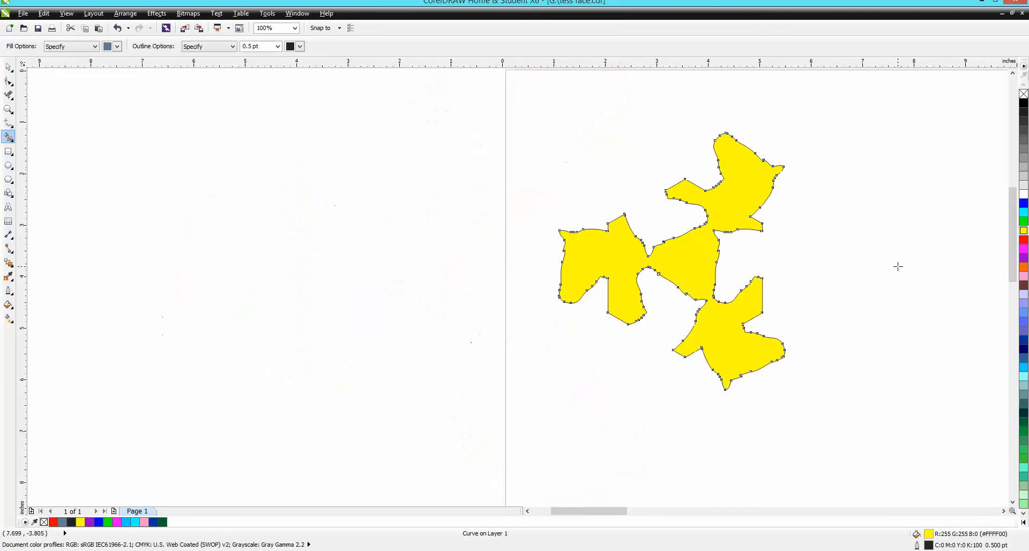
{"action": "left_click", "coordinate": [8, 66]}
{"action": "left_click_drag", "start_coordinate": [524, 119], "coordinate": [832, 415]}
{"action": "left_click", "coordinate": [125, 14]}
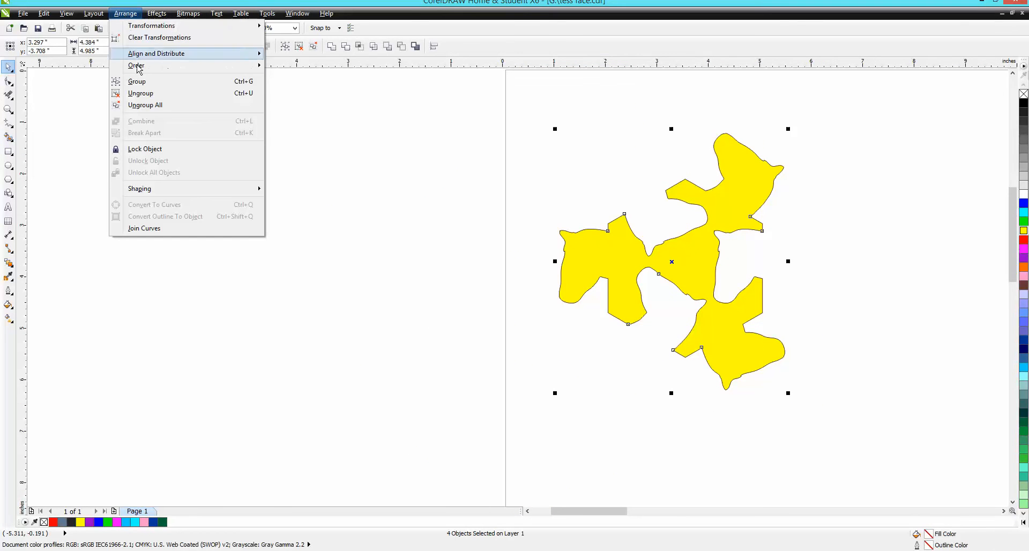
{"action": "left_click", "coordinate": [142, 82]}
{"action": "scroll", "coordinate": [706, 278], "scroll_direction": "down", "scroll_amount": 2}
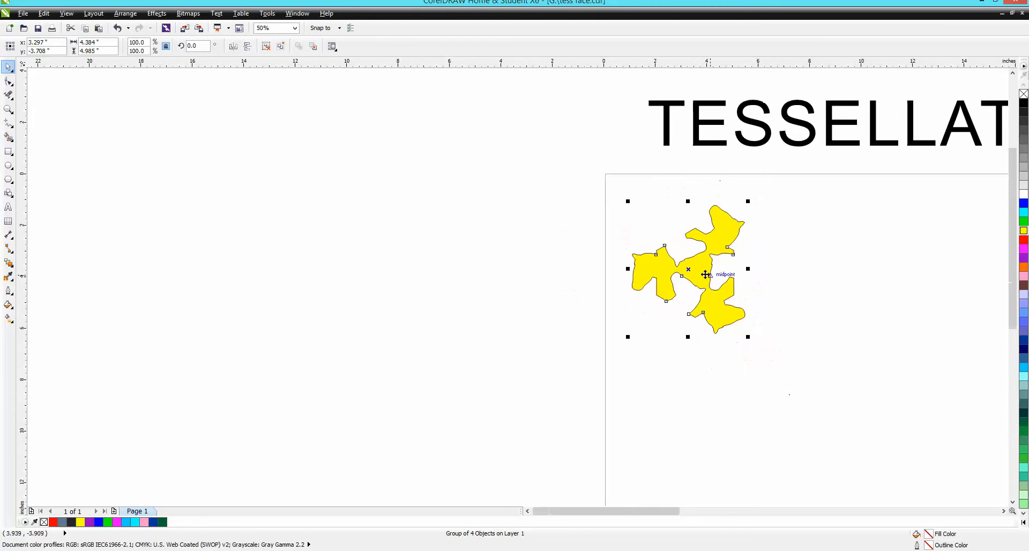
{"action": "left_click_drag", "start_coordinate": [687, 270], "coordinate": [830, 276]}
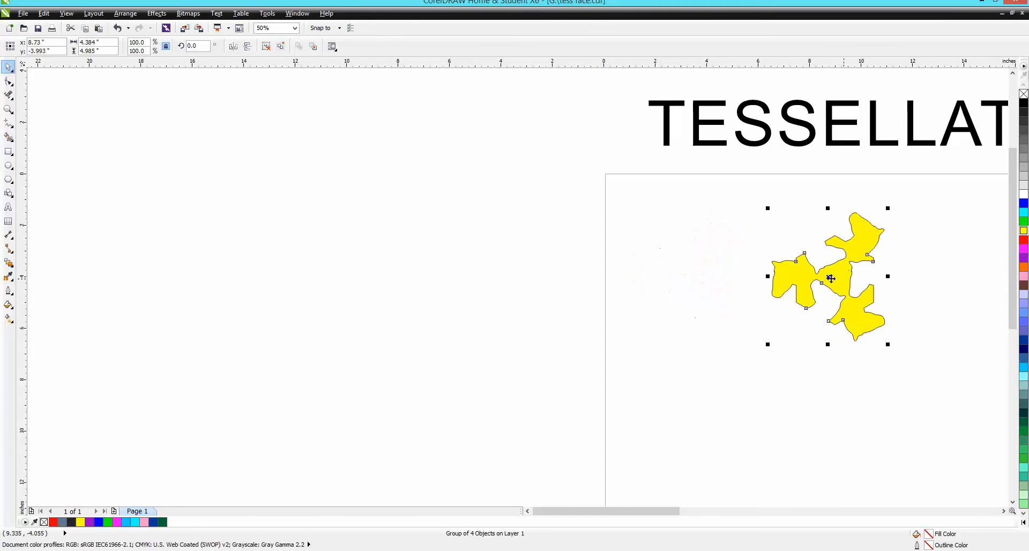
- Place a copy of the yellow tile group beside the original at about X 14.73, Y -4.97 inches
{"action": "scroll", "coordinate": [678, 514], "scroll_direction": "right", "scroll_amount": 3}
{"action": "scroll", "coordinate": [678, 515], "scroll_direction": "right", "scroll_amount": 5}
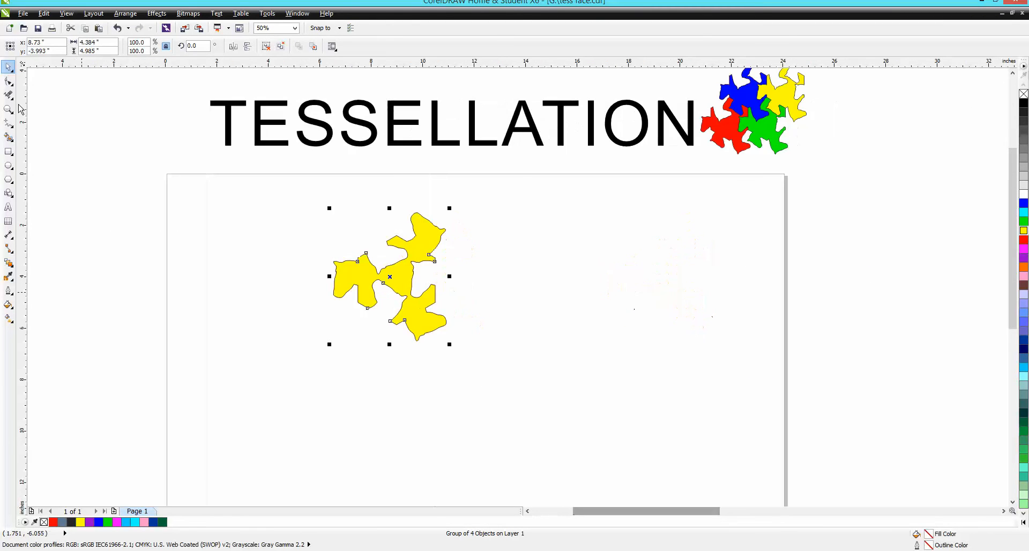
{"action": "left_click", "coordinate": [8, 109]}
{"action": "left_click_drag", "start_coordinate": [215, 152], "coordinate": [662, 420]}
{"action": "left_click", "coordinate": [8, 66]}
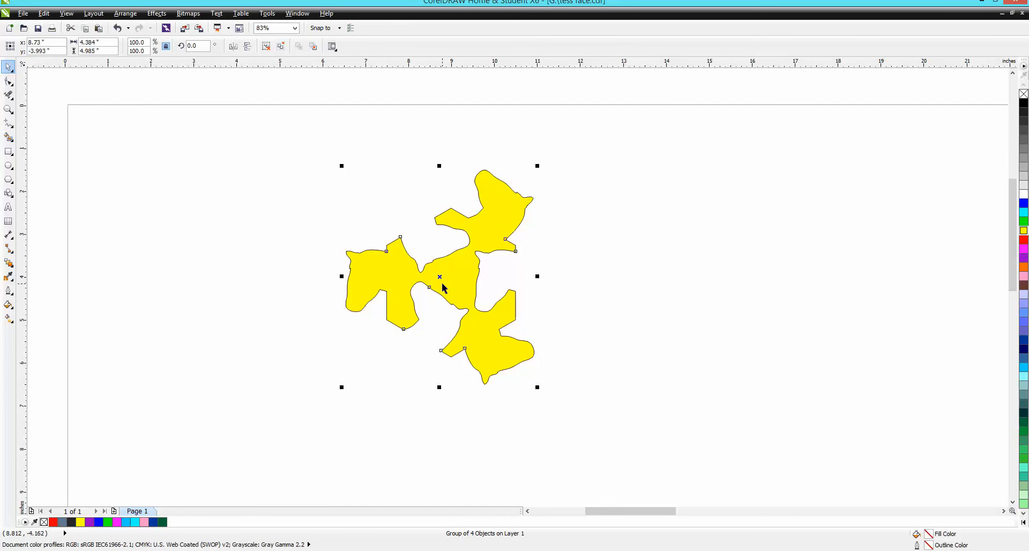
{"action": "left_click_drag", "start_coordinate": [442, 282], "coordinate": [704, 339]}
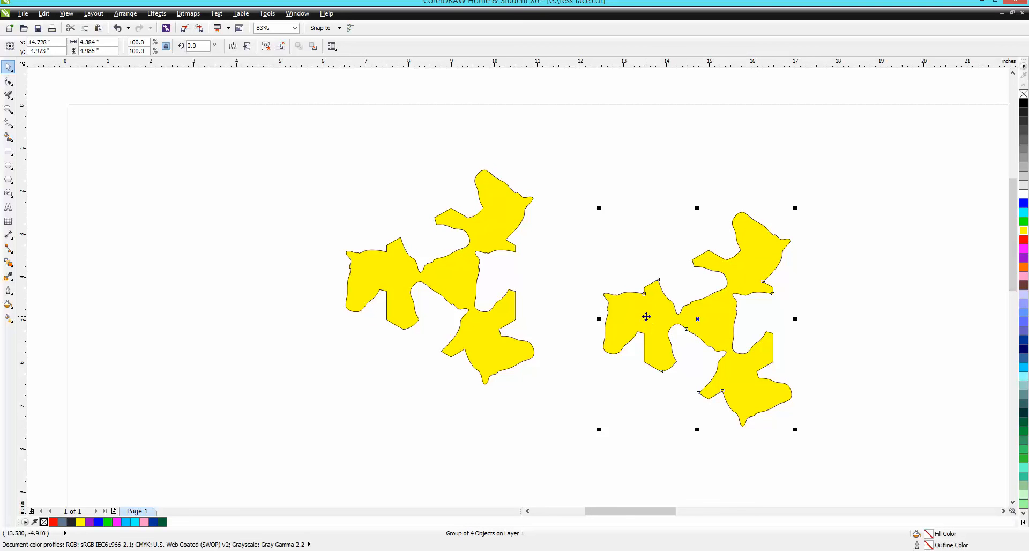
- Snap the copied tile's upper left-edge corner to the matching corner on the original's right edge, and fill the copy red
{"action": "left_click", "coordinate": [643, 267]}
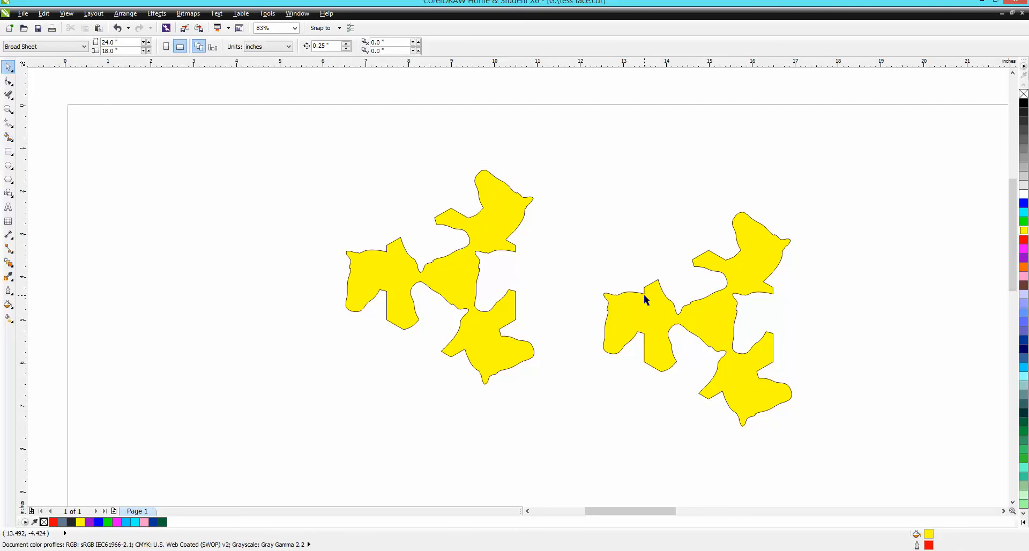
{"action": "left_click", "coordinate": [646, 298]}
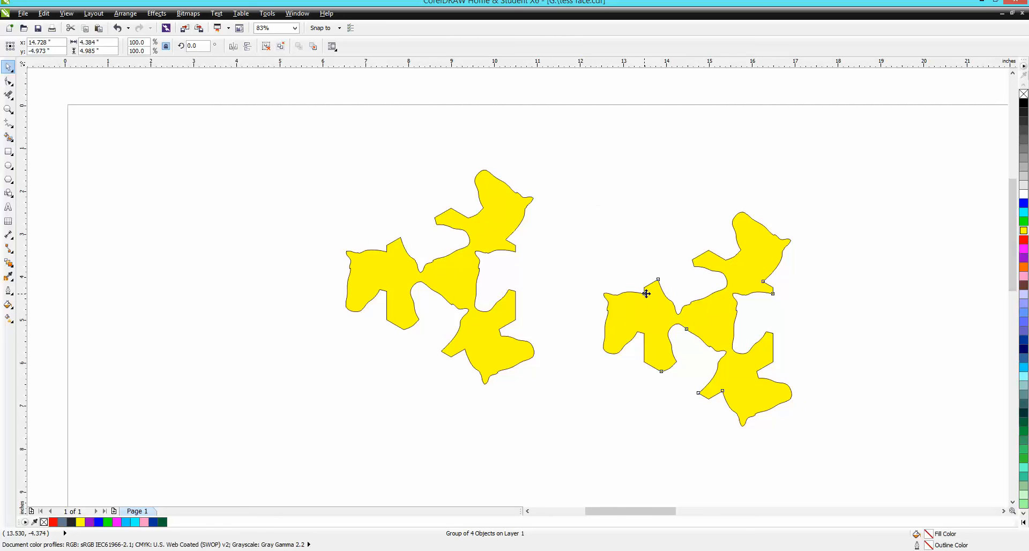
{"action": "left_click_drag", "start_coordinate": [646, 294], "coordinate": [516, 251]}
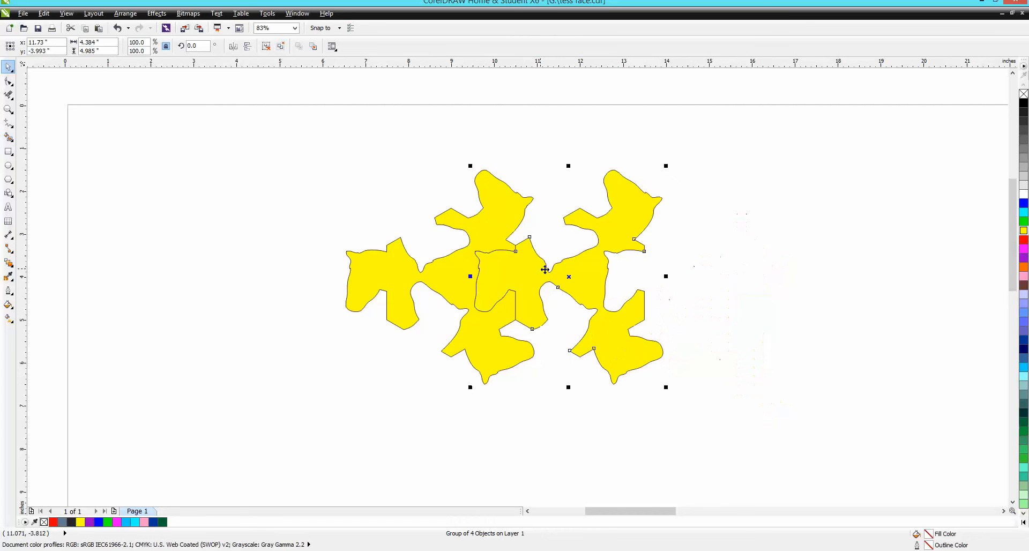
{"action": "left_click", "coordinate": [1024, 239]}
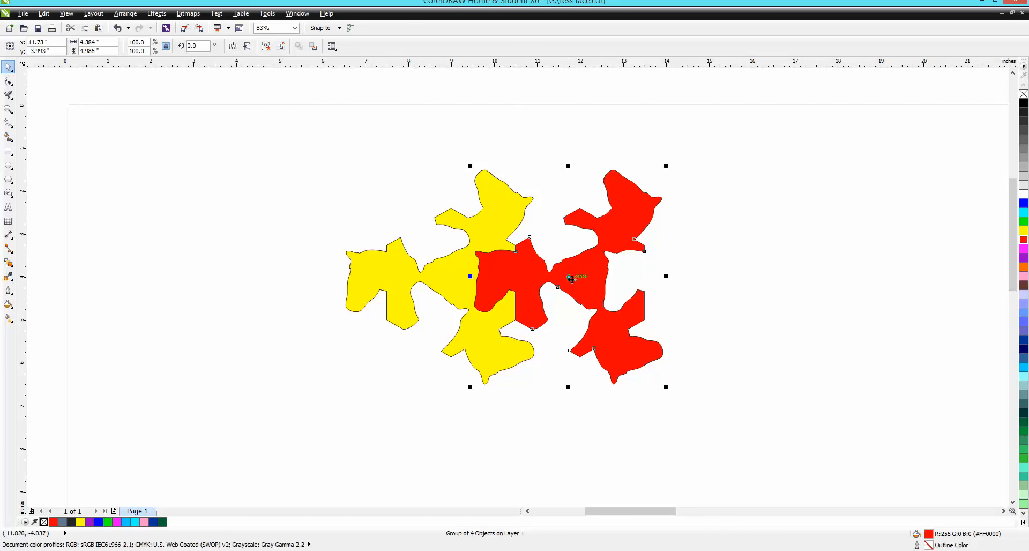
- Place a copy of the red tile below the interlocked yellow and red tiles at about X 10.88, Y -9.63 inches
{"action": "left_click_drag", "start_coordinate": [568, 277], "coordinate": [780, 422]}
{"action": "scroll", "coordinate": [772, 422], "scroll_direction": "down", "scroll_amount": 2}
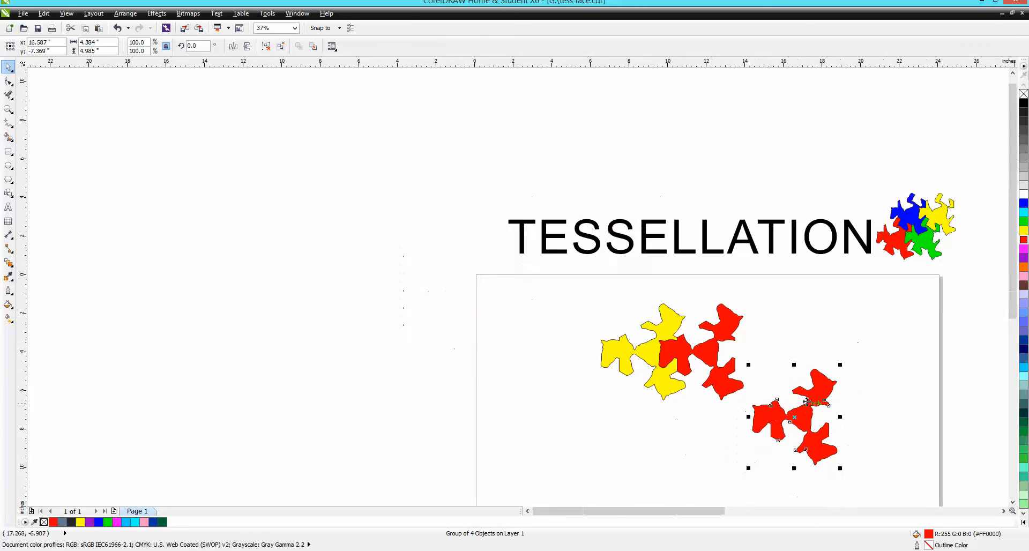
{"action": "left_click_drag", "start_coordinate": [690, 459], "coordinate": [685, 461]}
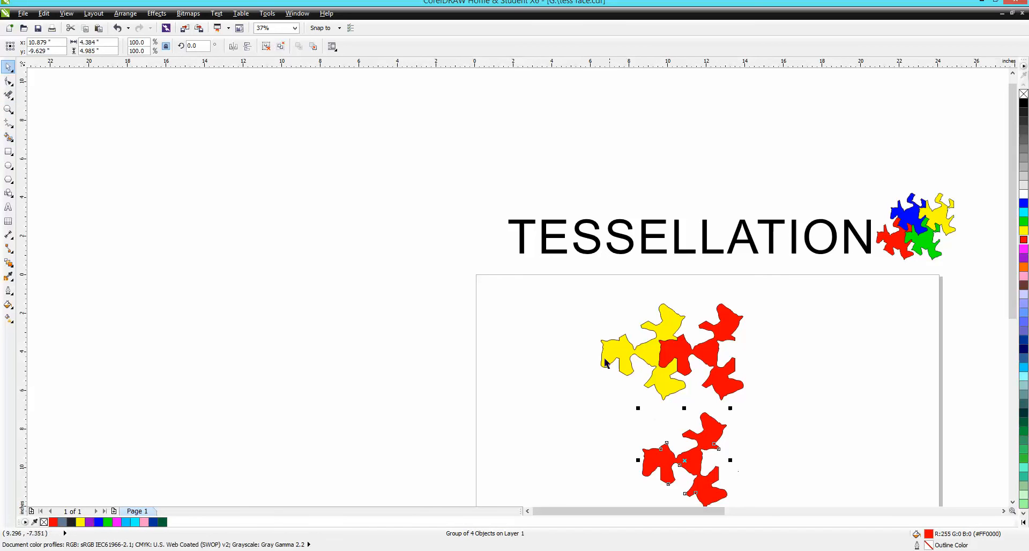
{"action": "left_click_drag", "start_coordinate": [585, 330], "coordinate": [751, 513]}
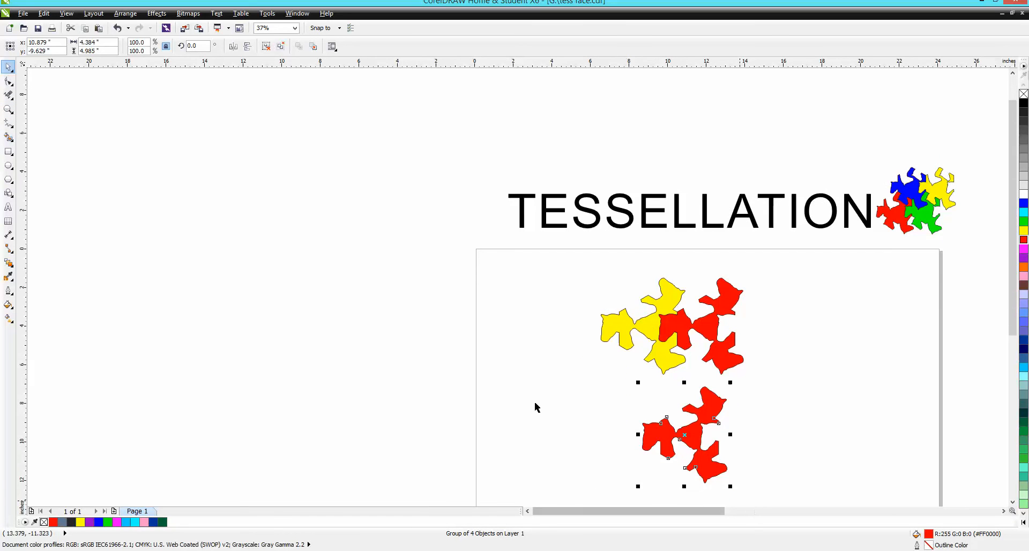
- Snap the lower copy's upper-head neck corner to the bottom of the edge shared by the yellow and red tiles, and fill it blue
{"action": "key", "text": "z"}
{"action": "left_click_drag", "start_coordinate": [573, 272], "coordinate": [796, 504]}
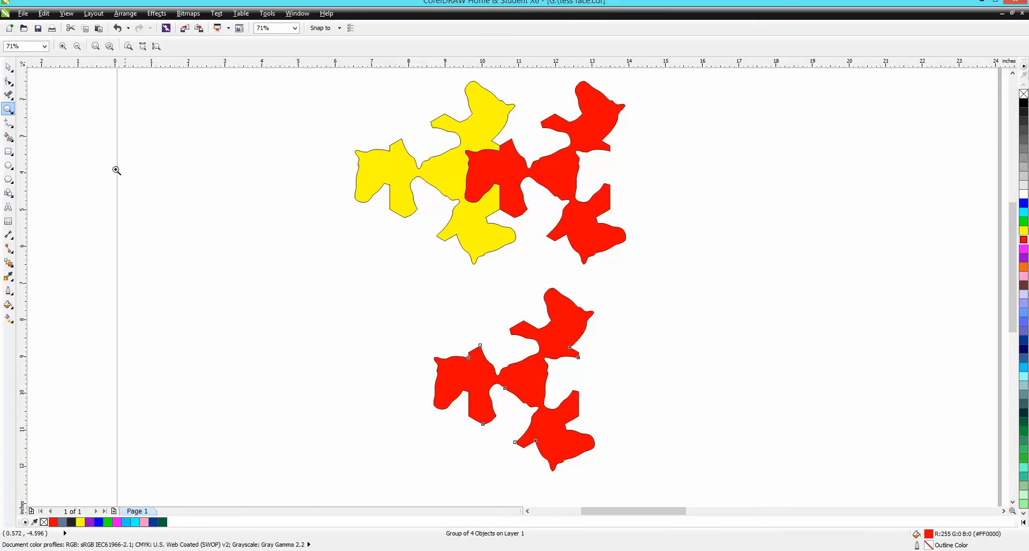
{"action": "left_click", "coordinate": [8, 67]}
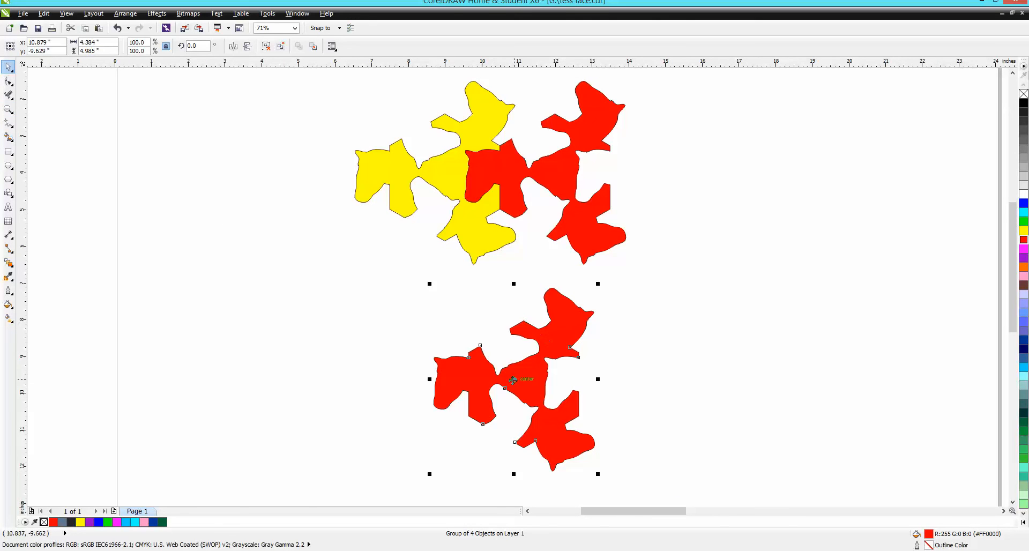
{"action": "left_click_drag", "start_coordinate": [511, 356], "coordinate": [511, 357]}
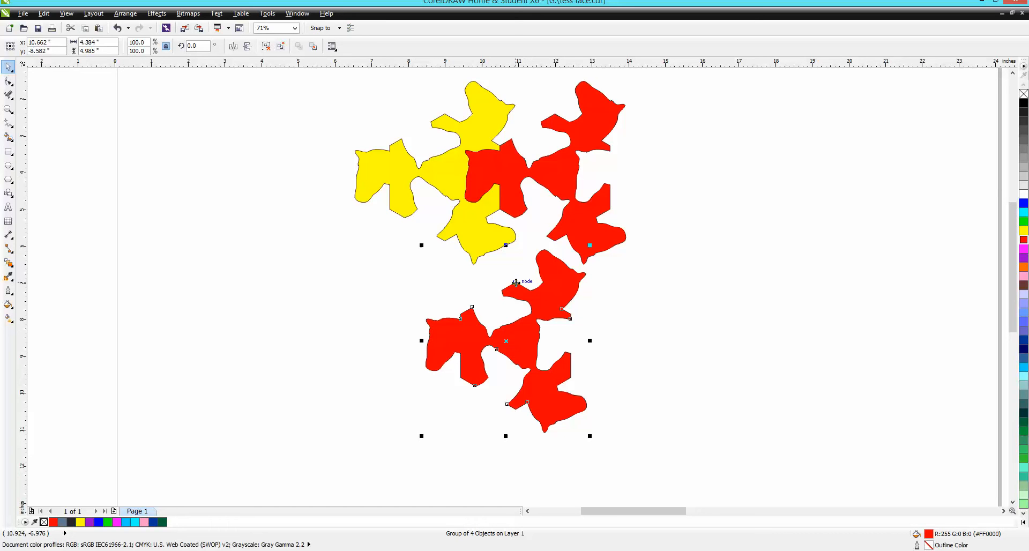
{"action": "left_click_drag", "start_coordinate": [516, 282], "coordinate": [501, 210]}
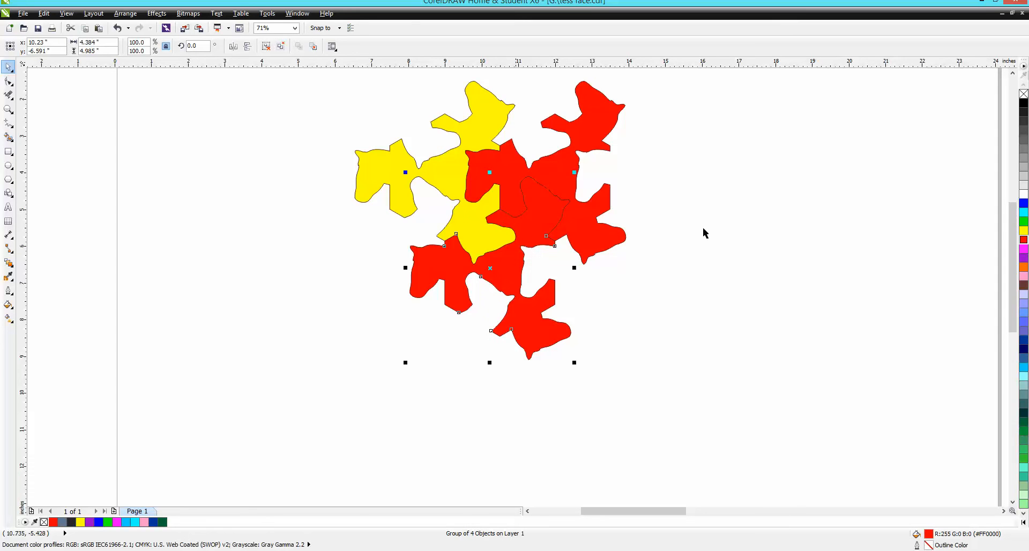
{"action": "left_click", "coordinate": [1023, 204]}
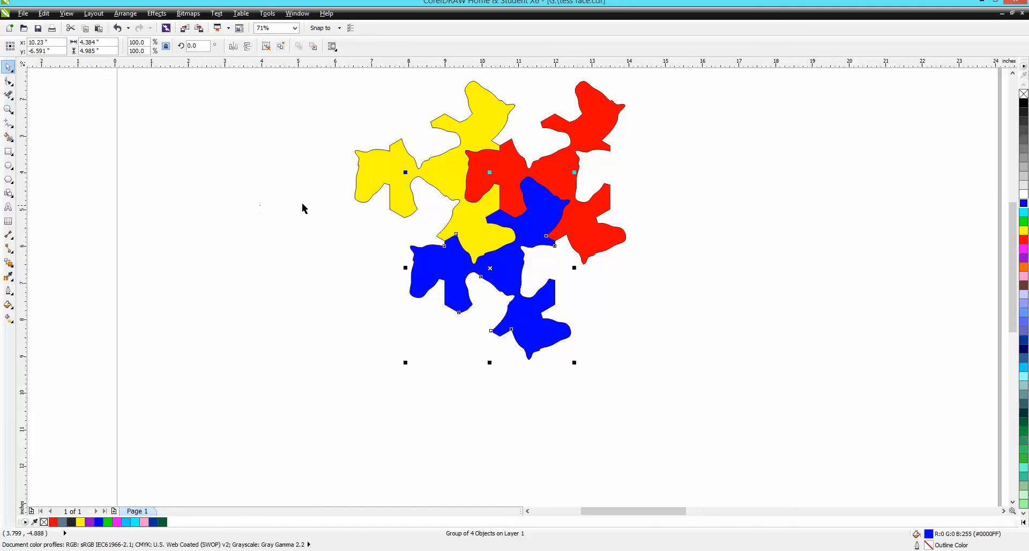
- Examine the joints between the three coloured tiles and the finished hexagon, horse and human-face tessellation examples outside the page
{"action": "key", "text": "z"}
{"action": "mouse_move", "coordinate": [438, 140]}
{"action": "left_mouse_down"}
{"action": "mouse_move", "coordinate": [464, 215]}
{"action": "mouse_move", "coordinate": [584, 264]}
{"action": "left_mouse_up"}
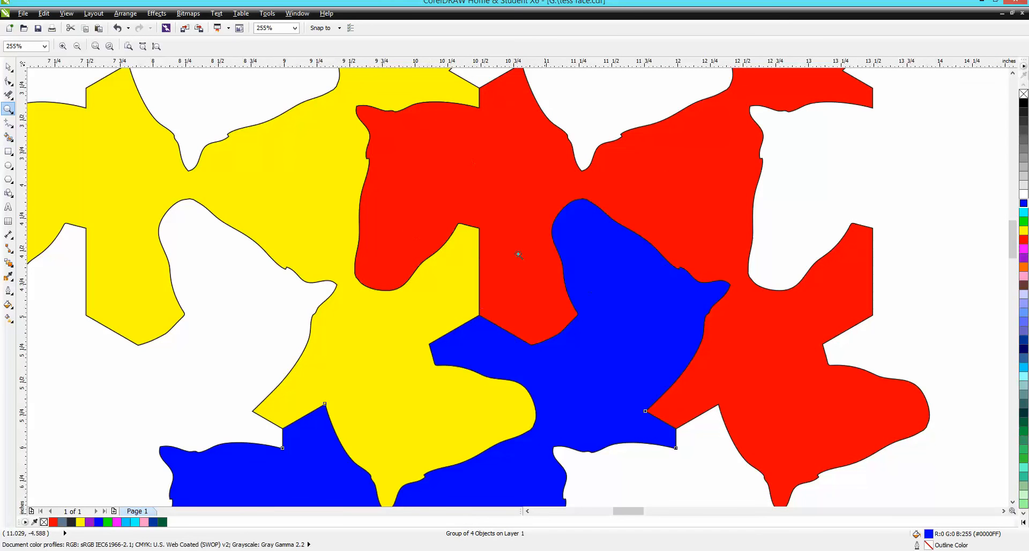
{"action": "key", "text": "F4"}
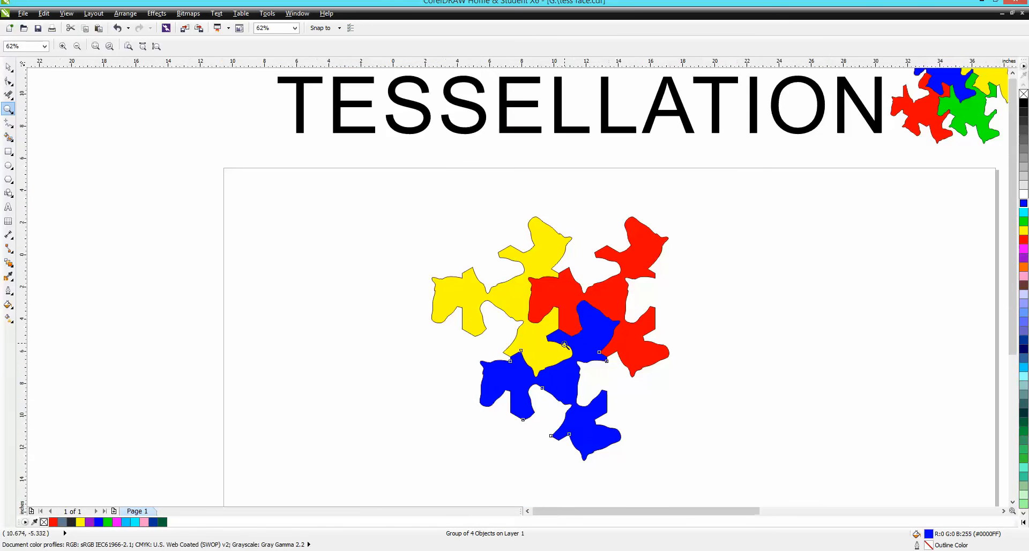
{"action": "right_click", "coordinate": [564, 344]}
{"action": "left_click_drag", "start_coordinate": [677, 512], "coordinate": [915, 488]}
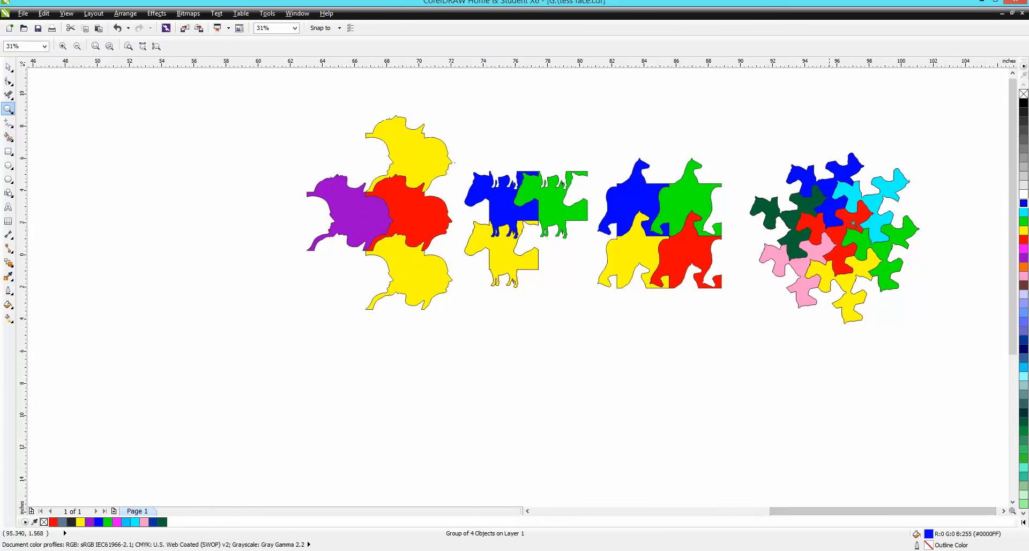
{"action": "left_click_drag", "start_coordinate": [748, 156], "coordinate": [930, 337]}
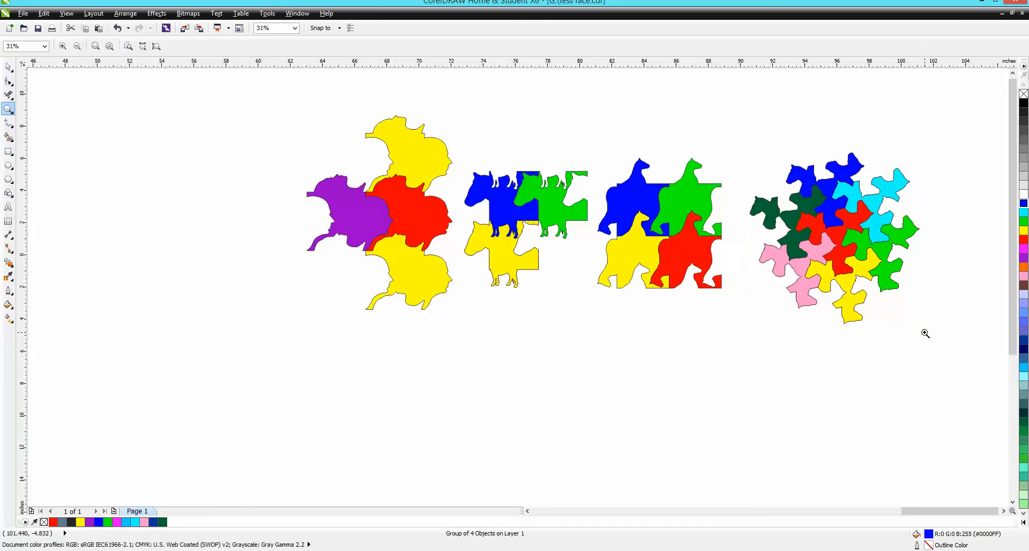
{"action": "right_click", "coordinate": [817, 333]}
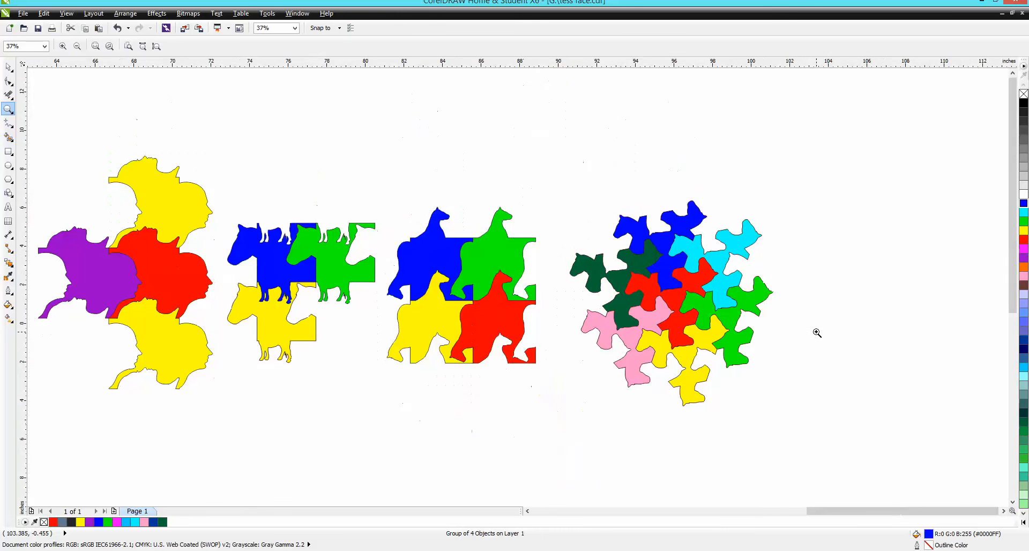
{"action": "left_click_drag", "start_coordinate": [381, 191], "coordinate": [585, 393]}
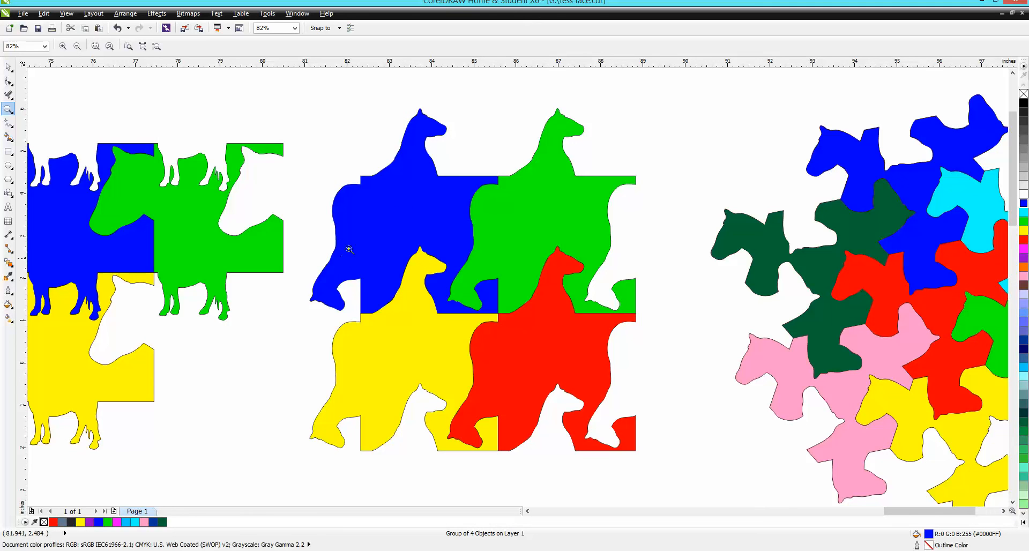
{"action": "right_click", "coordinate": [315, 269]}
{"action": "left_click_drag", "start_coordinate": [146, 208], "coordinate": [370, 336]}
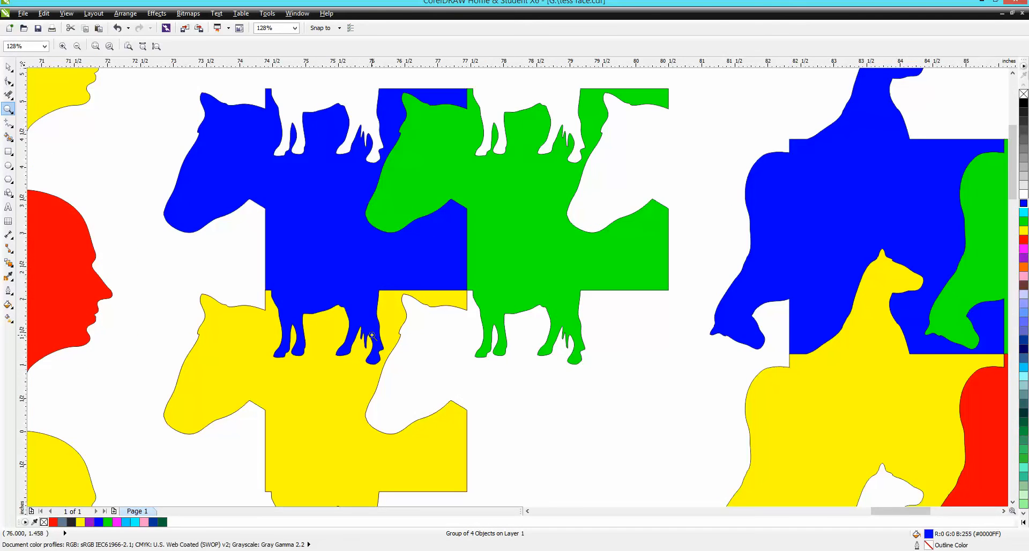
{"action": "right_click", "coordinate": [373, 336]}
{"action": "right_click", "coordinate": [372, 336]}
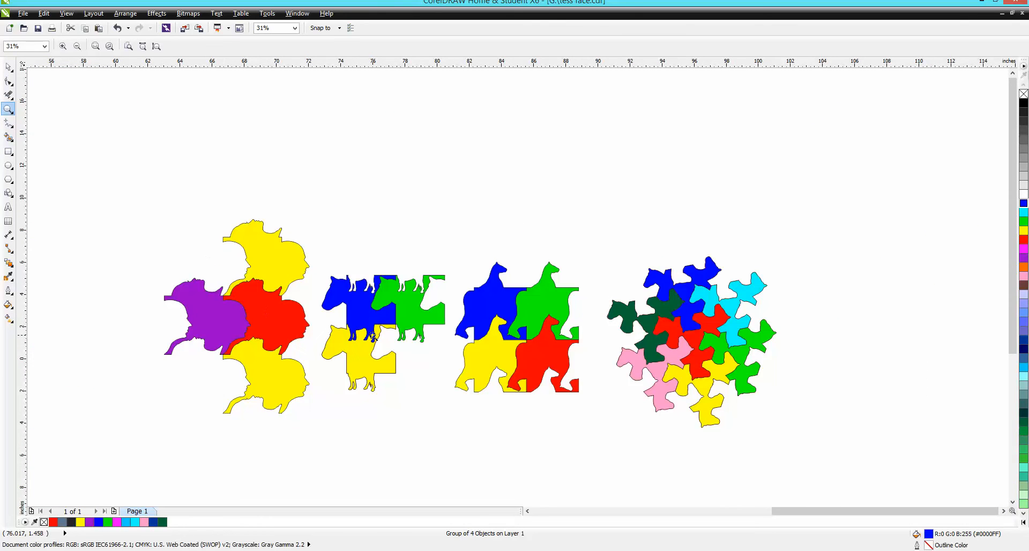
{"action": "left_click_drag", "start_coordinate": [151, 212], "coordinate": [397, 432]}
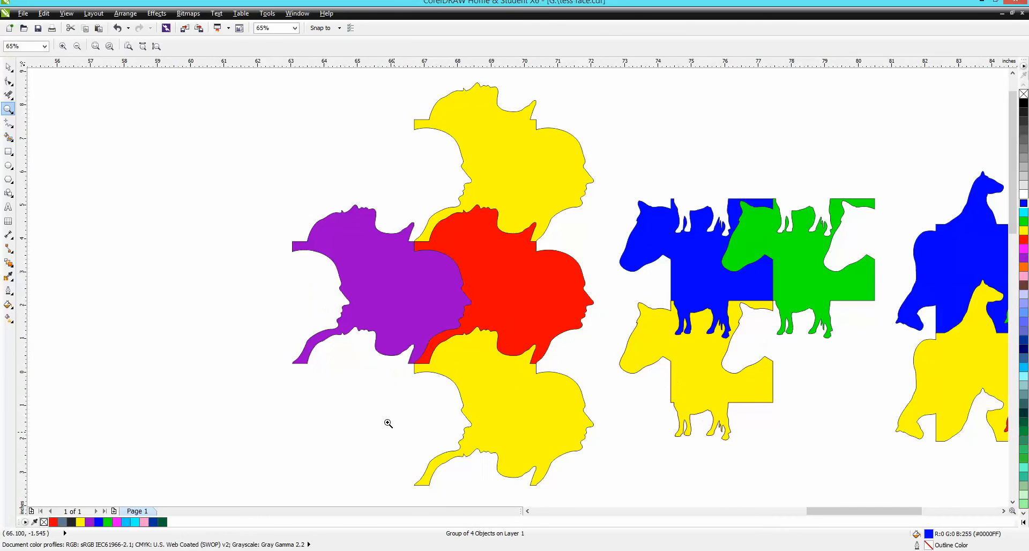
{"action": "left_click", "coordinate": [8, 66]}
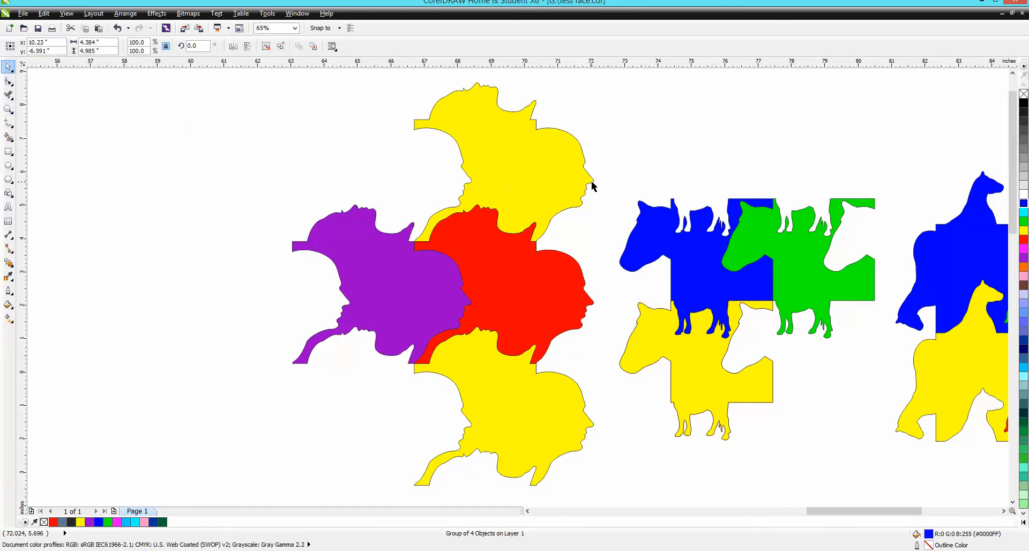